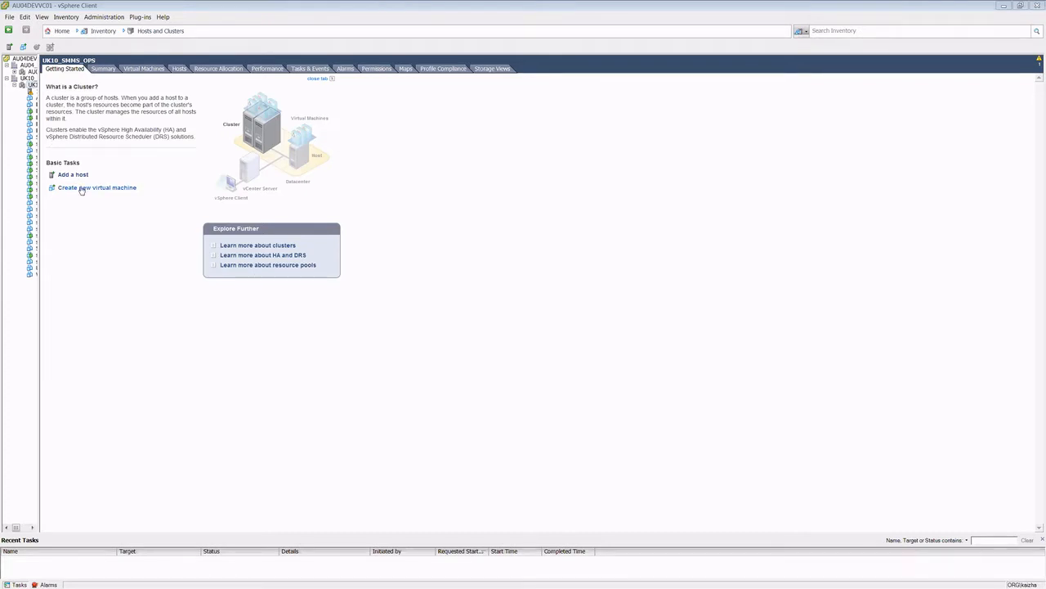
Step: Start a new virtual machine in the cluster with the Typical configuration and name it sybenetix-ha-k8s-master1
left_click(152, 196)
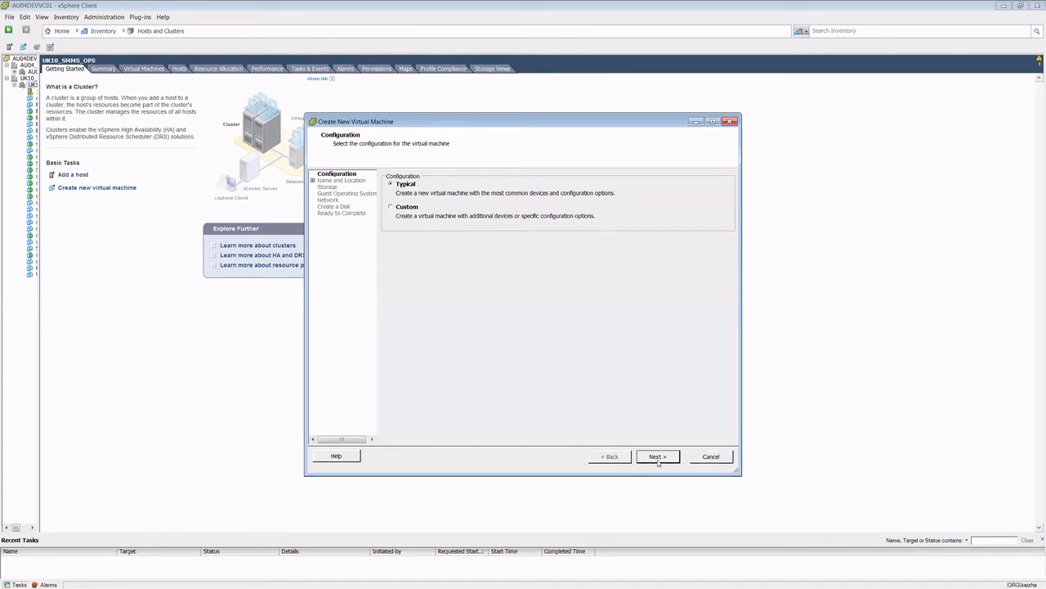
left_click(658, 457)
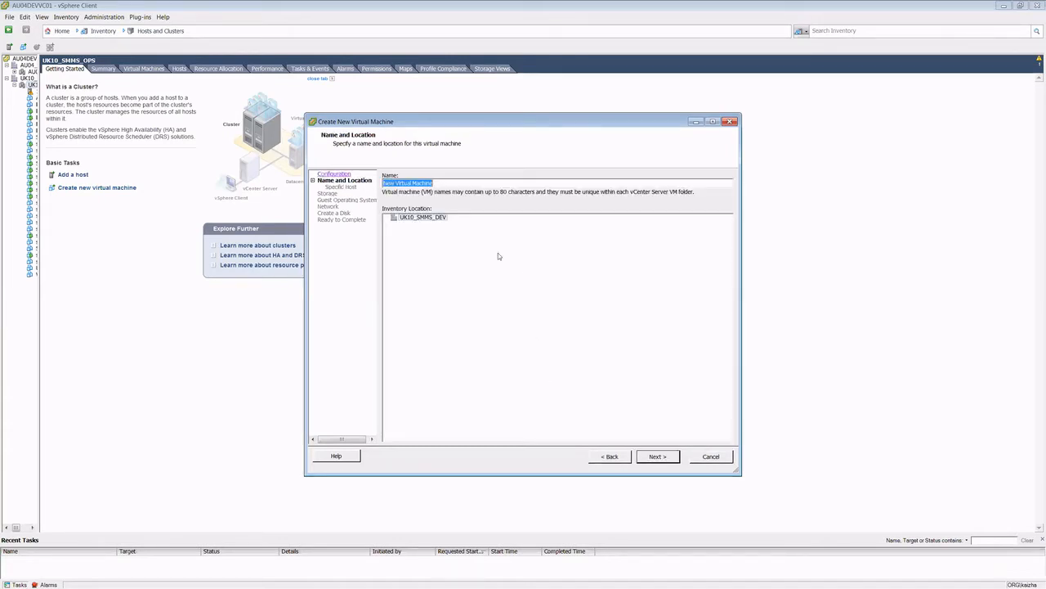
type("sybenetix-ha-k8s-node1")
key("BackSpace")
key("BackSpace")
key("BackSpace")
key("BackSpace")
type("master1")
left_click(650, 455)
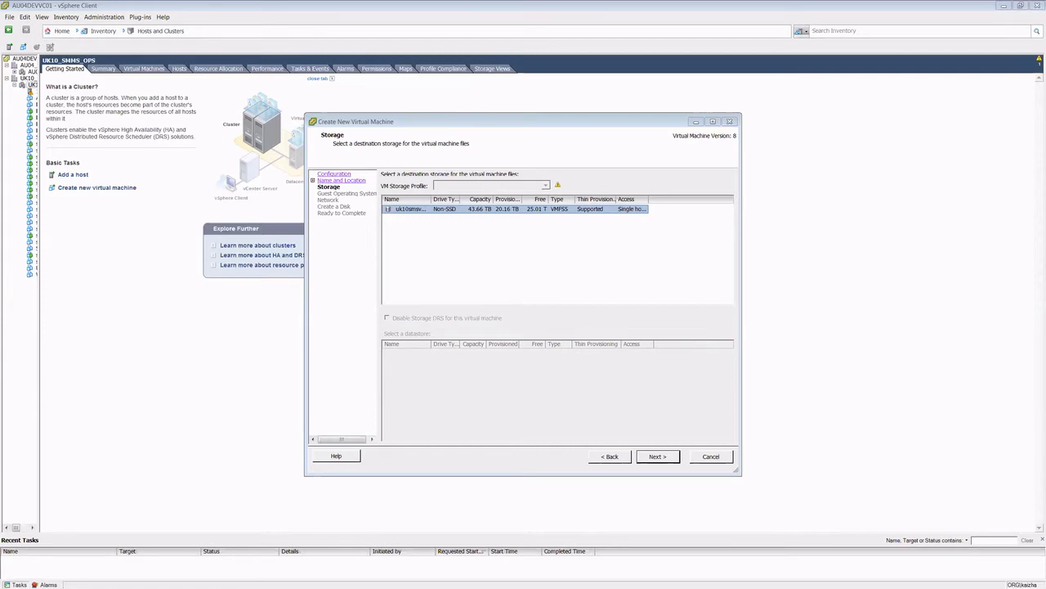
Step: Switch to Visual Studio Code and review the list of IP addresses planned for the masters, nodes and VIP
key("alt+Tab")
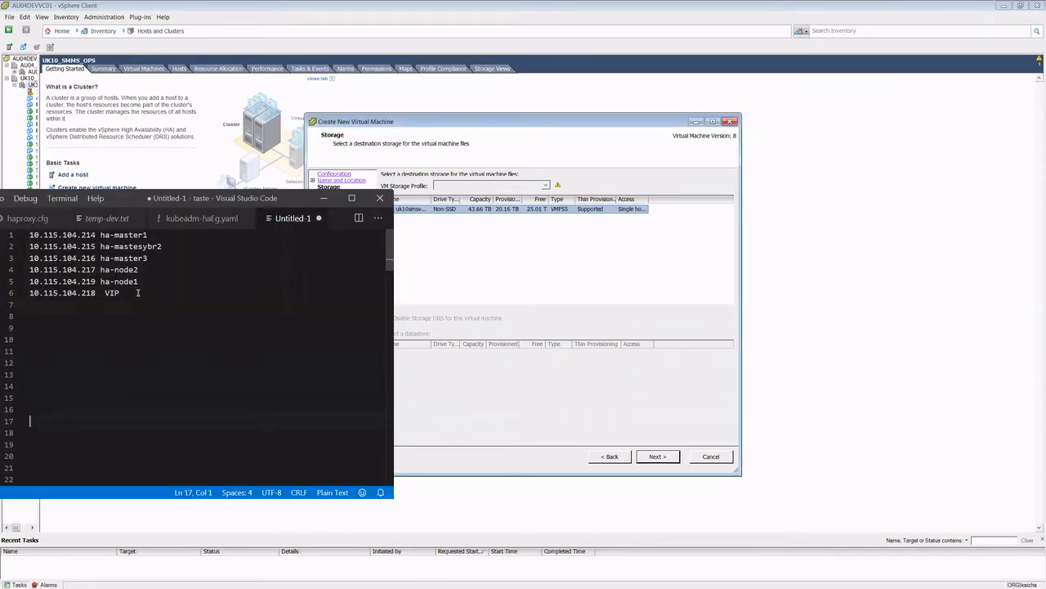
left_click_drag(138, 292, 30, 235)
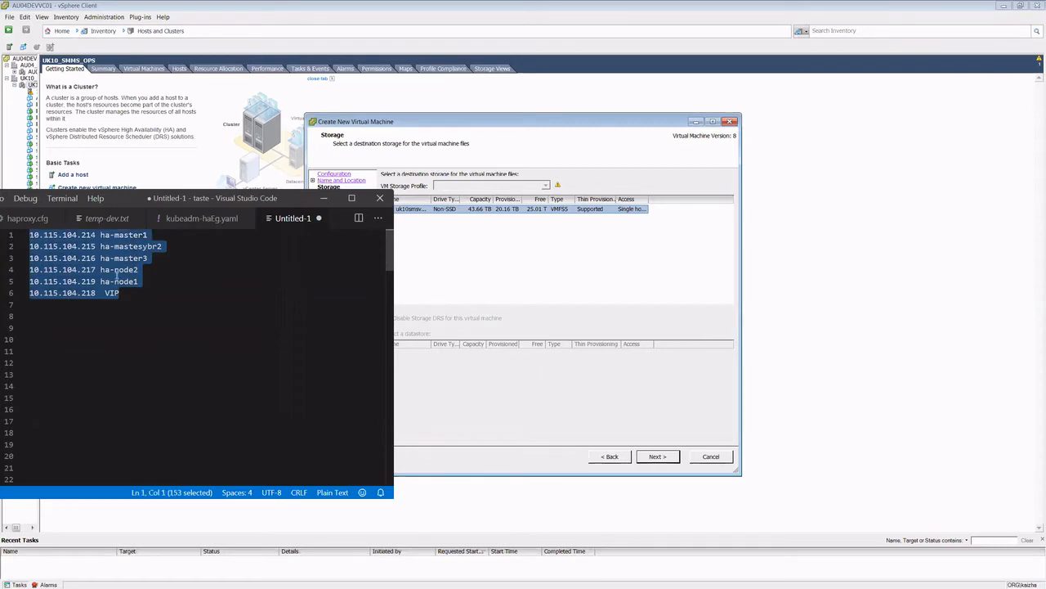
left_click_drag(120, 293, 31, 237)
left_click(160, 278)
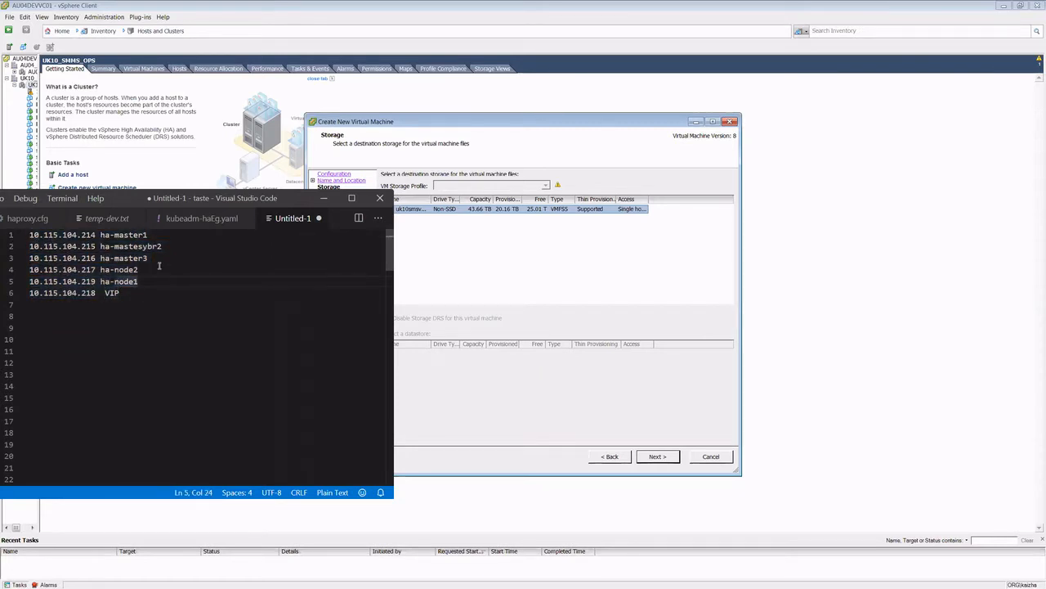
key("shift+Home")
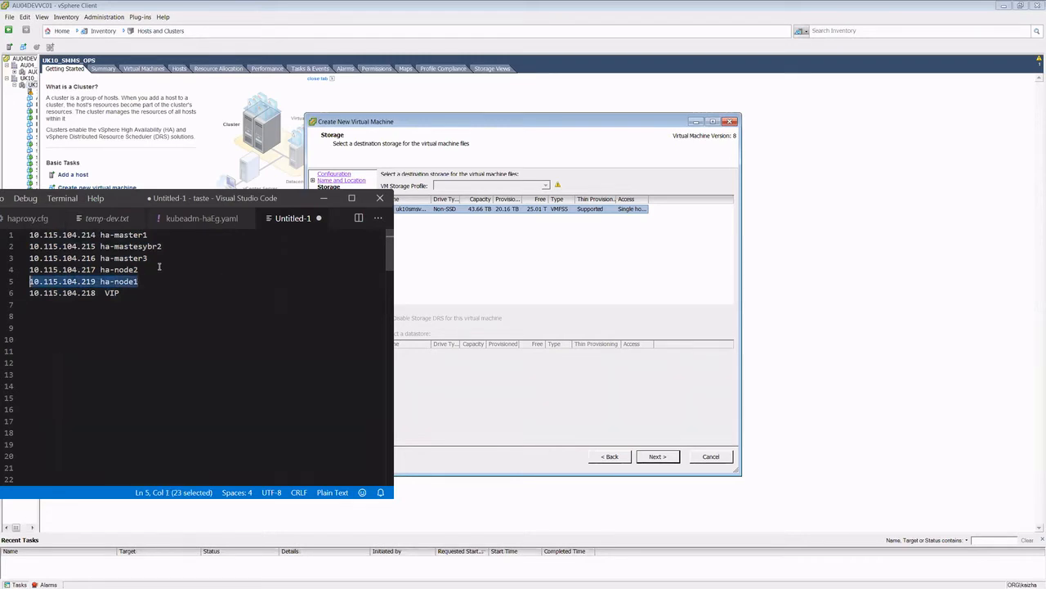
key("End")
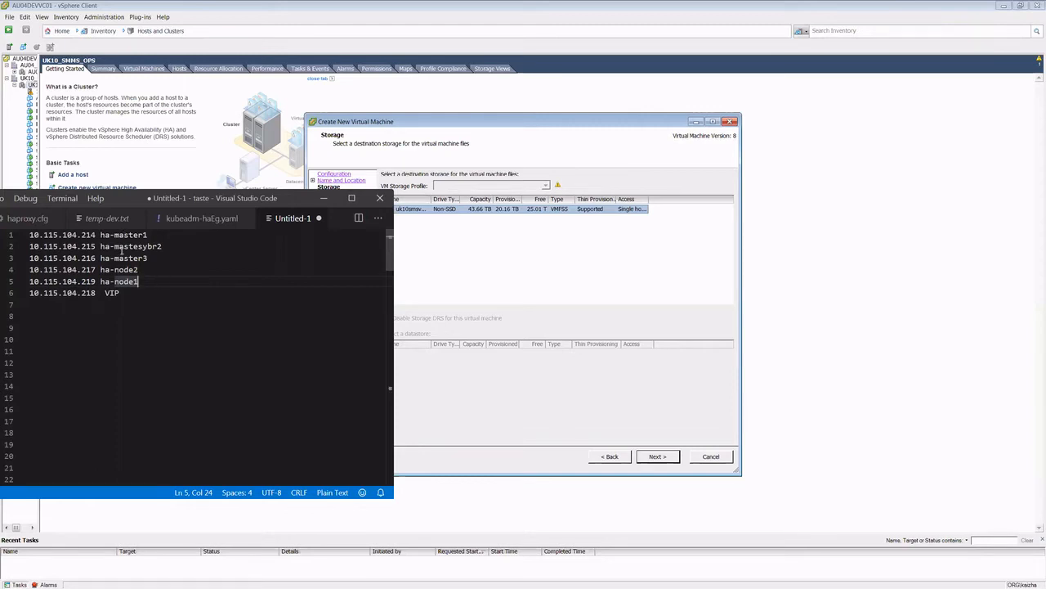
left_click(123, 293)
left_click(93, 292)
double_click(90, 292)
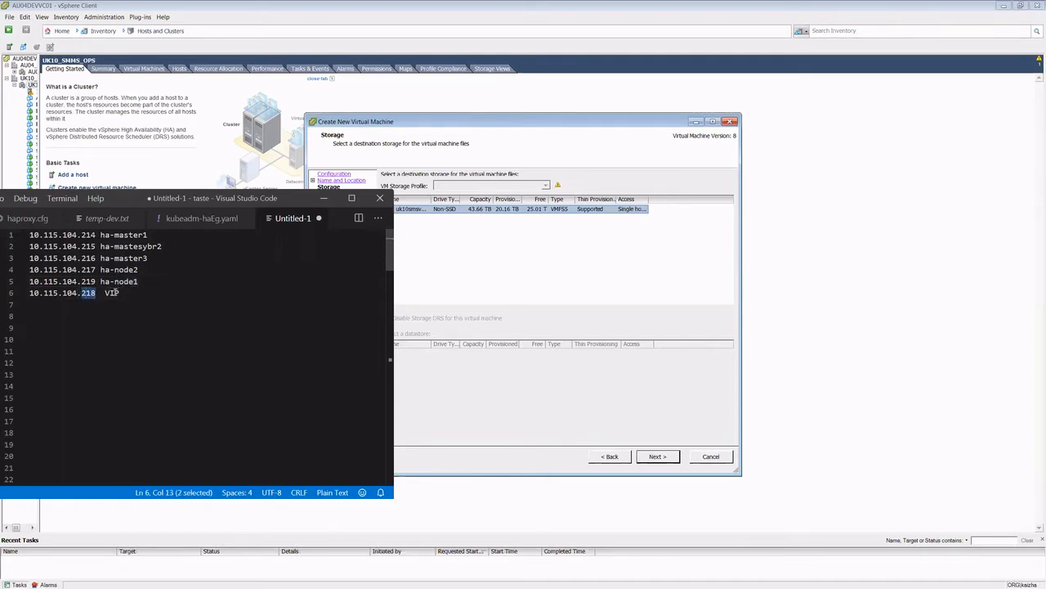
left_click(116, 293)
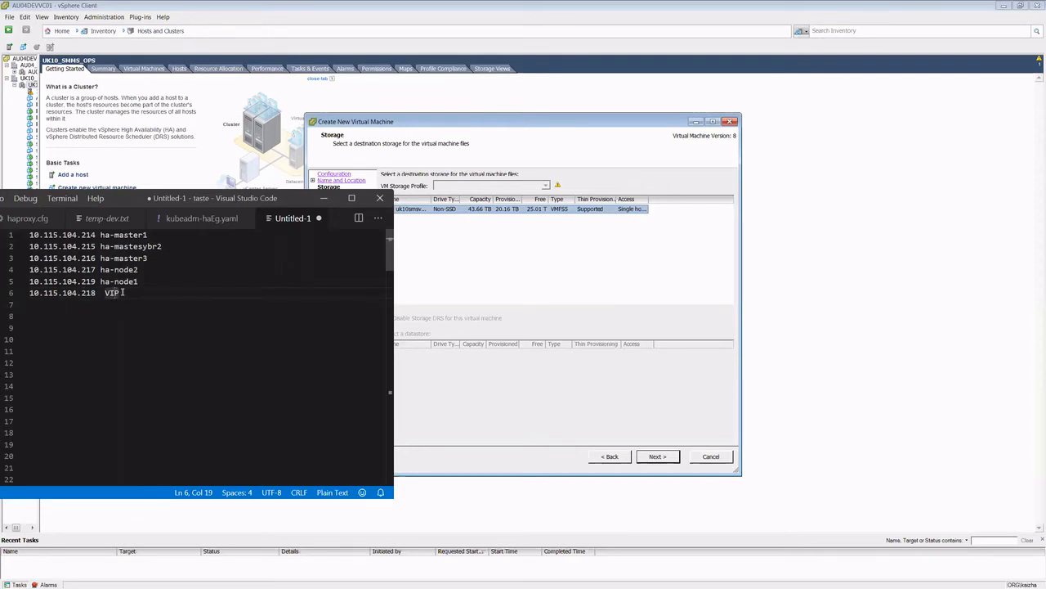
Step: Shorten the second master's hostname in the IP list to ha-mastes2 and minimize the editor window
left_click(148, 247)
key("Delete")
key("Delete")
key("BackSpace")
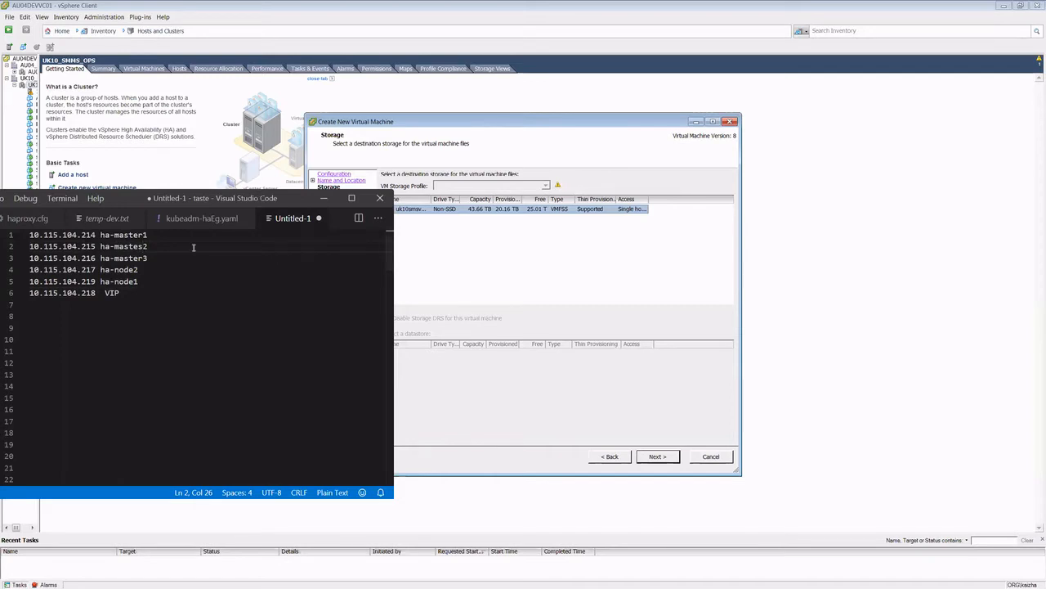
left_click(194, 275)
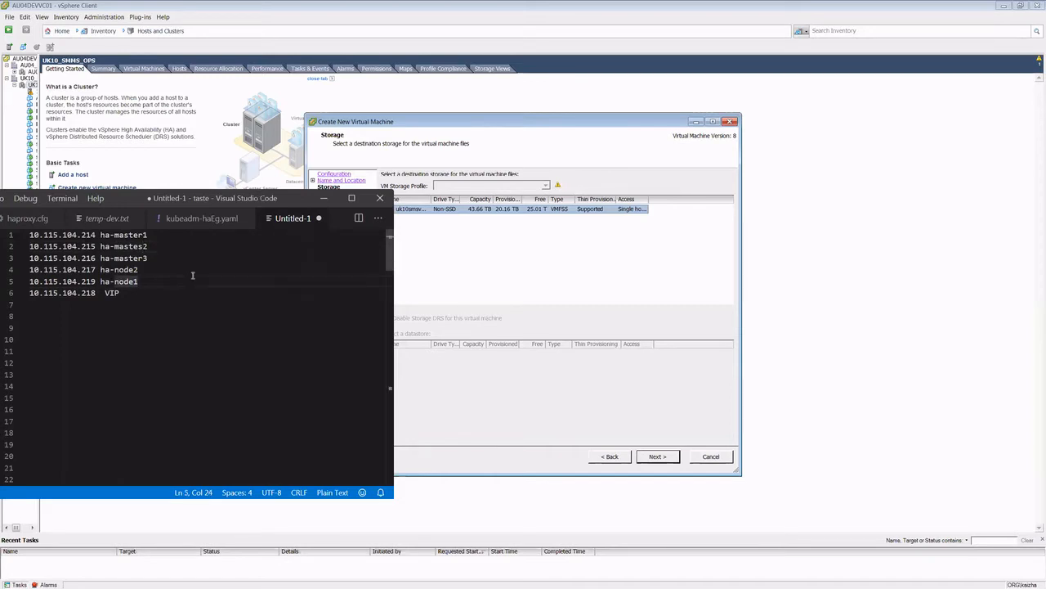
left_click_drag(221, 200, 202, 203)
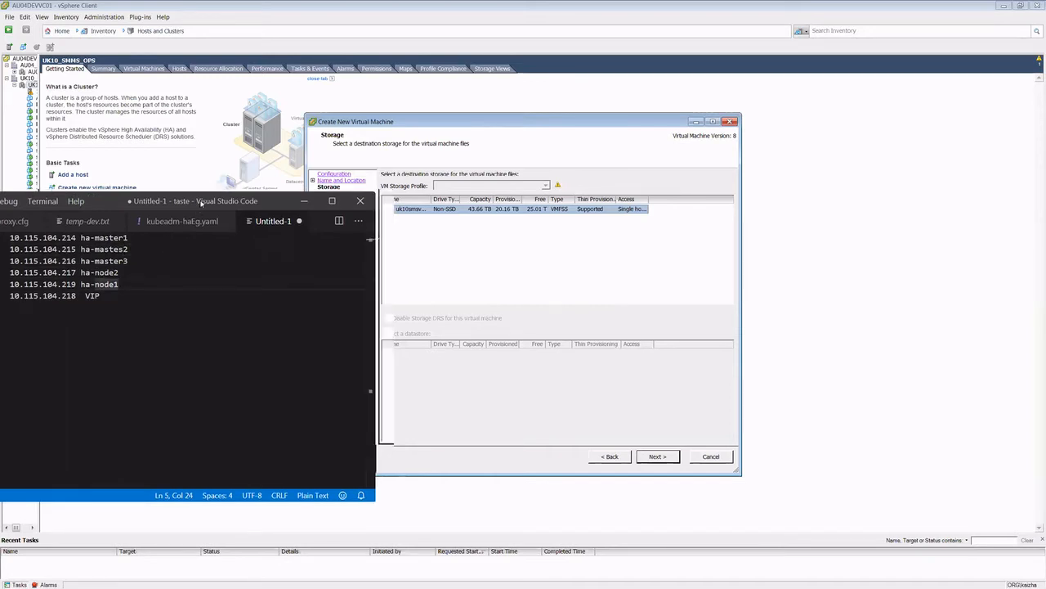
left_click(304, 200)
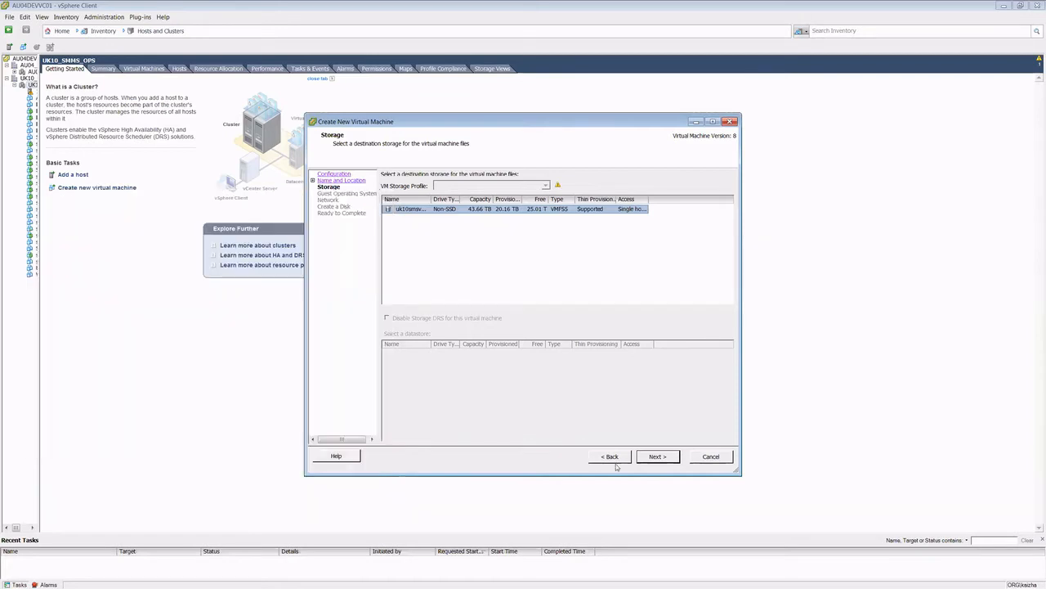
Step: Set the guest operating system to Linux, CentOS 4/5/6/7 (64-bit), keeping the offered storage and network connection
left_click(657, 456)
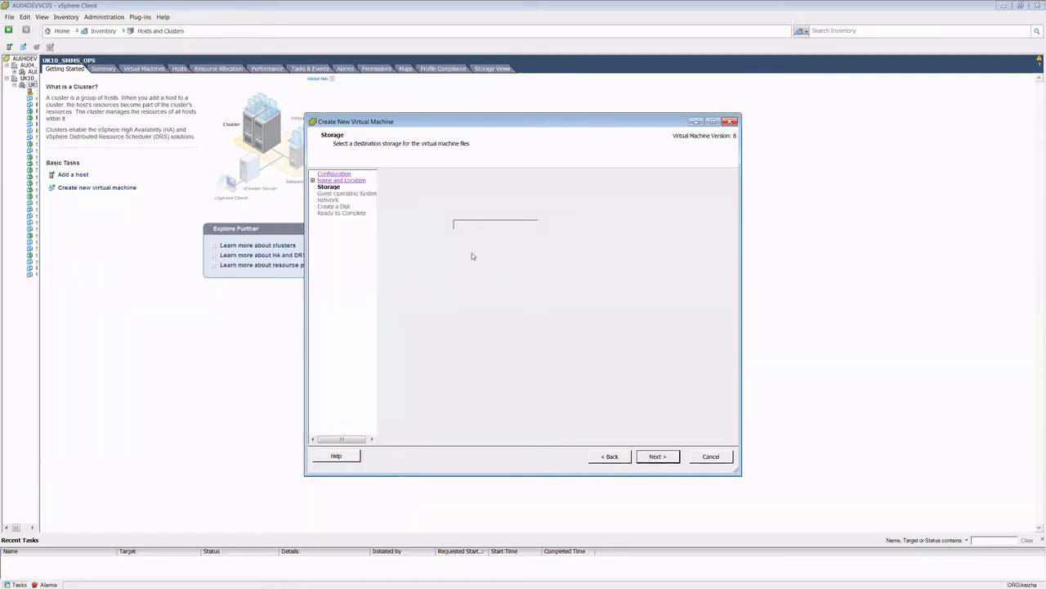
left_click(398, 197)
left_click(443, 227)
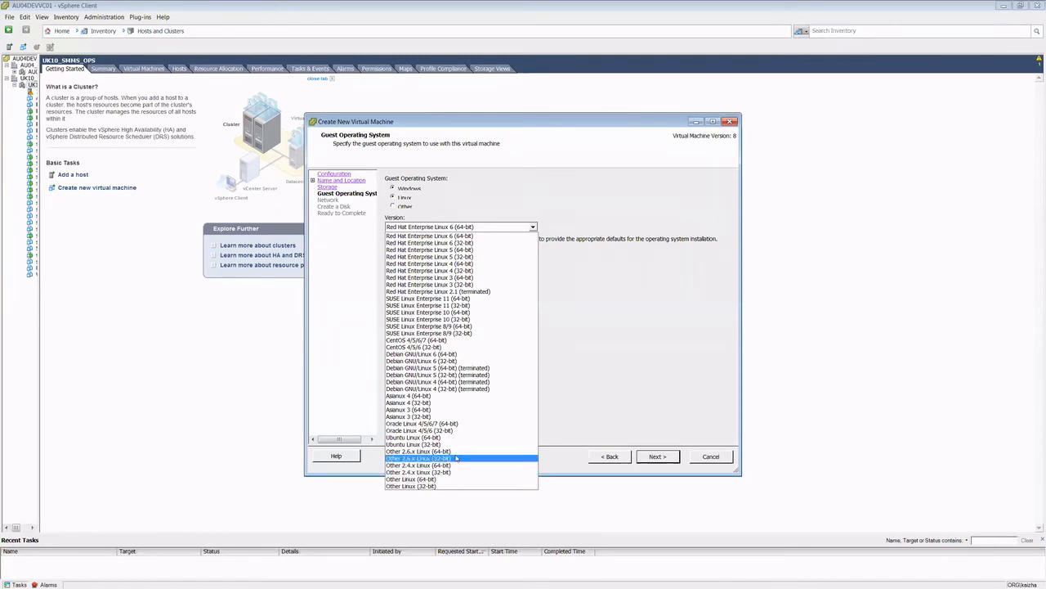
left_click(477, 340)
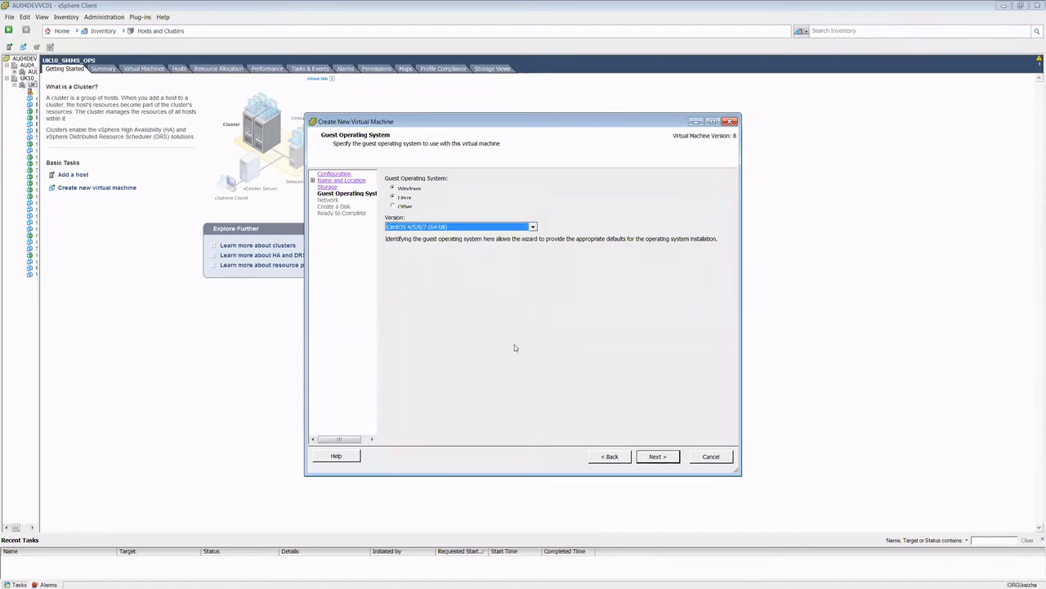
left_click(646, 456)
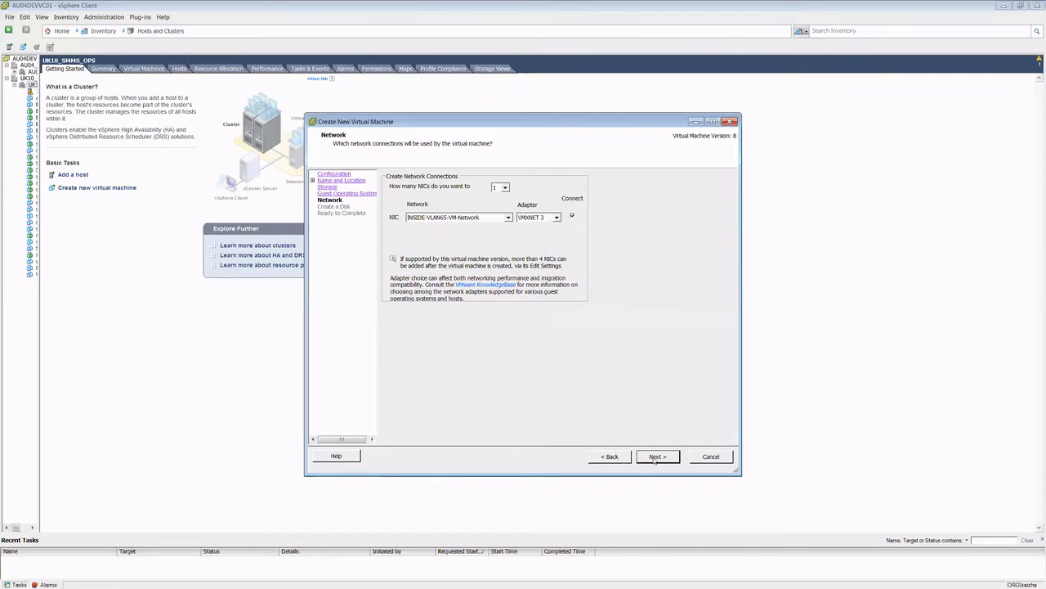
left_click(655, 459)
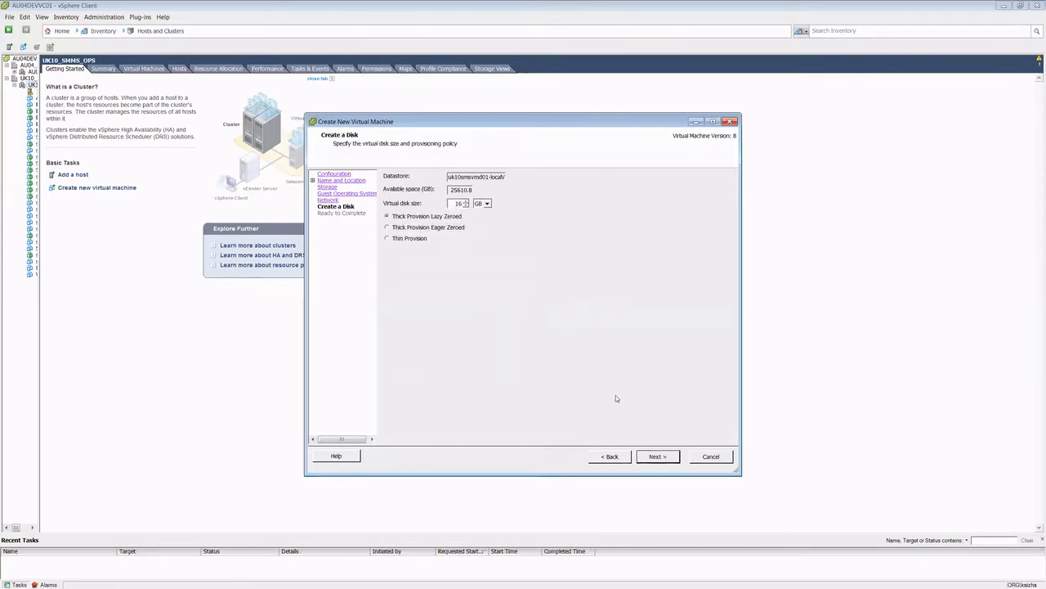
Step: Switch to the browser and review the infrastructure prerequisites for highly available clusters in the Kubernetes documentation
key("alt+Tab")
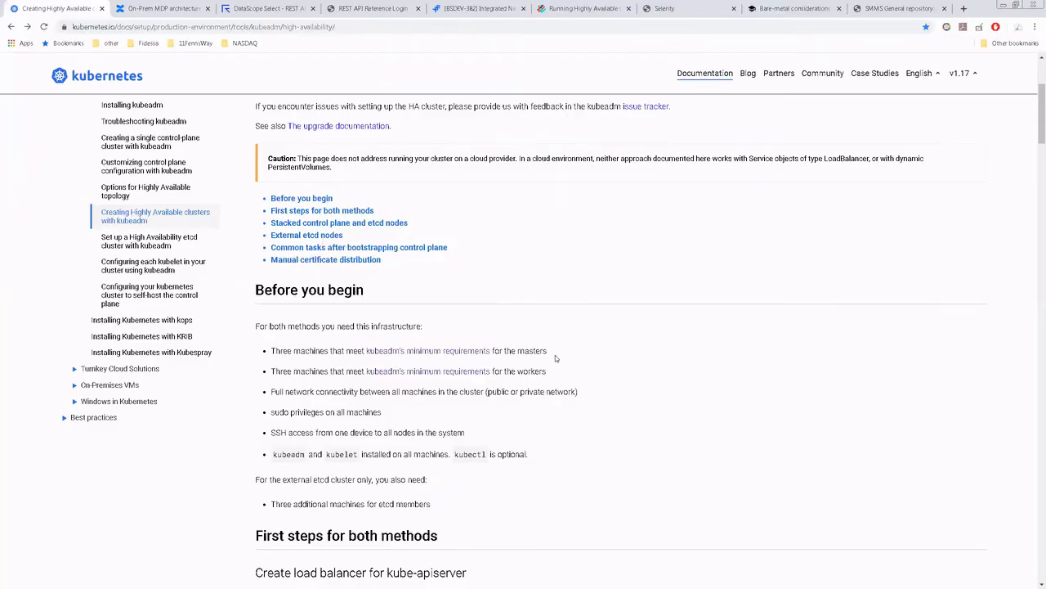
scroll(555, 358, "up", 3)
scroll(555, 358, "down", 6)
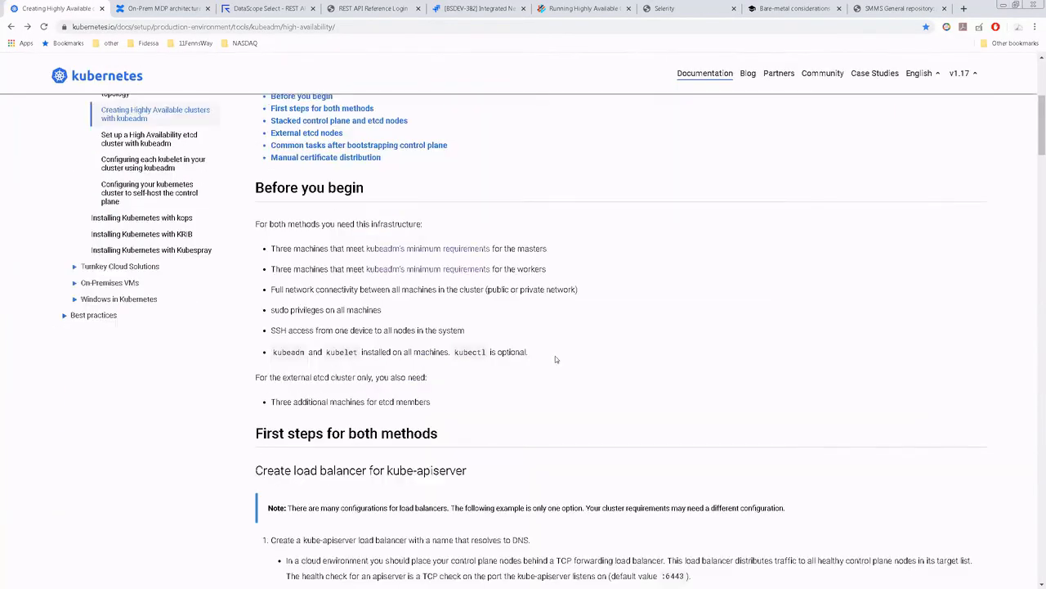
scroll(555, 355, "down", 2)
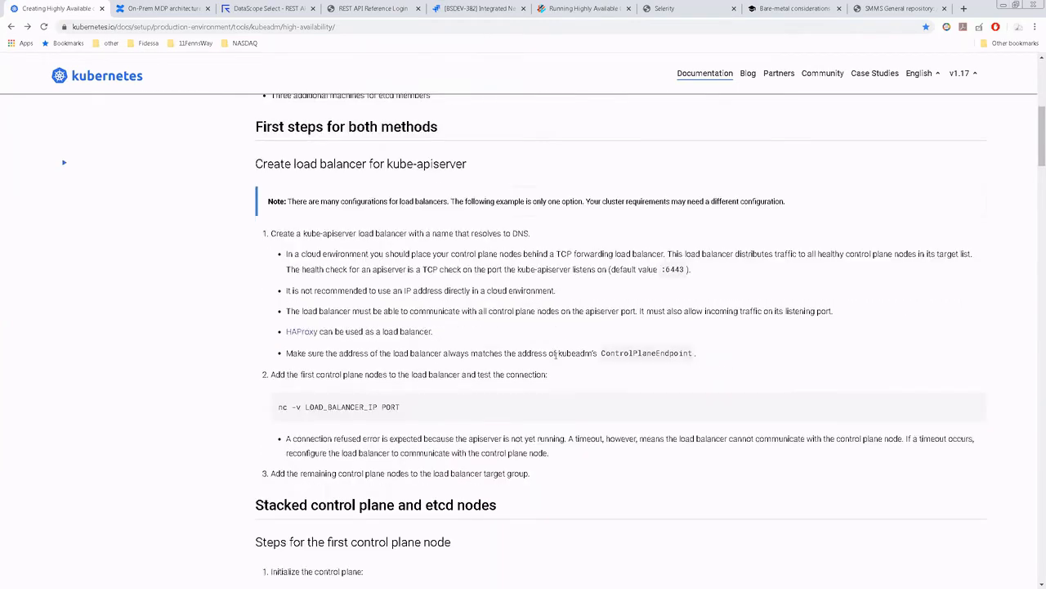
scroll(555, 355, "up", 4)
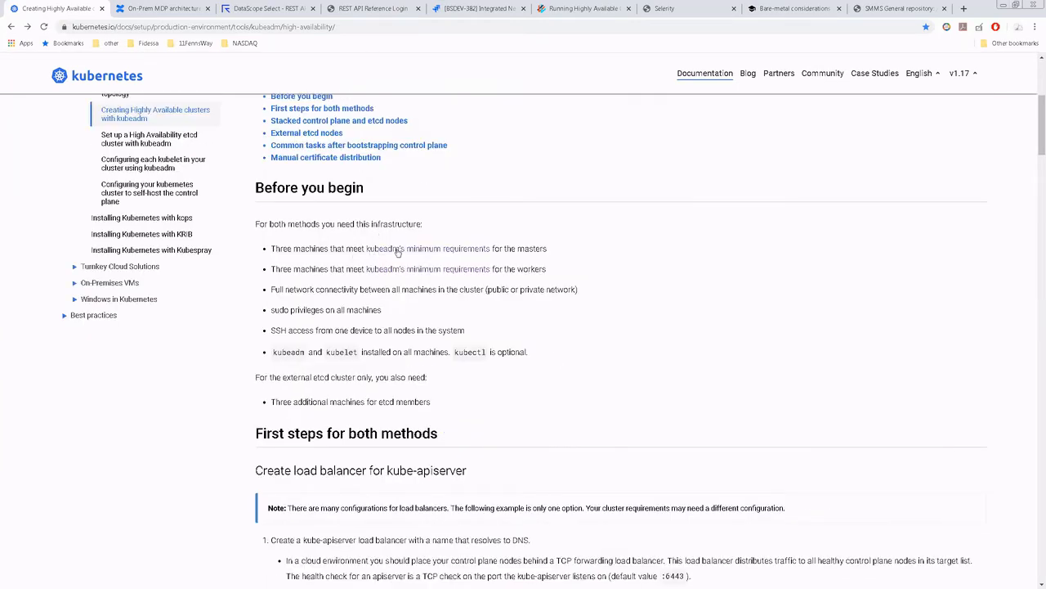
Step: Examine kubeadm's minimum requirements for operating system, RAM, CPUs and ports, and return to the virtual machine wizard
left_click(398, 250)
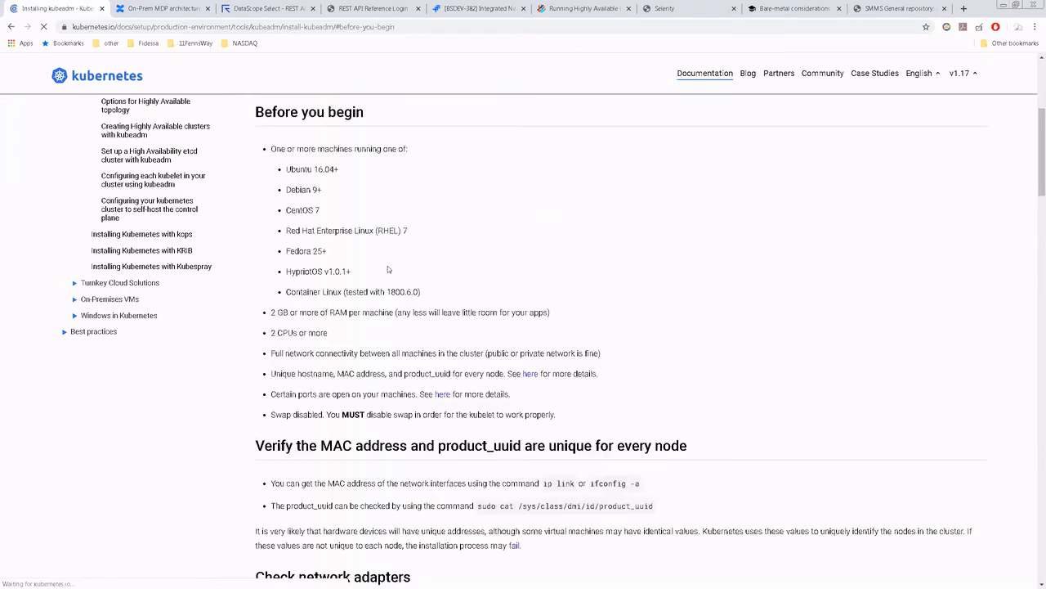
double_click(291, 208)
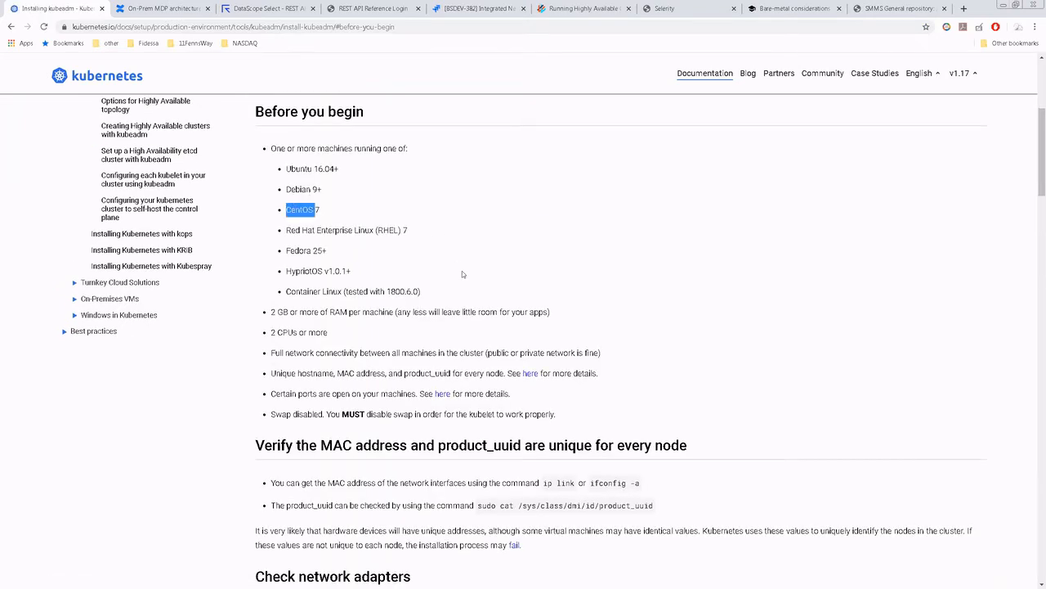
left_click(285, 330)
left_click_drag(278, 332, 288, 333)
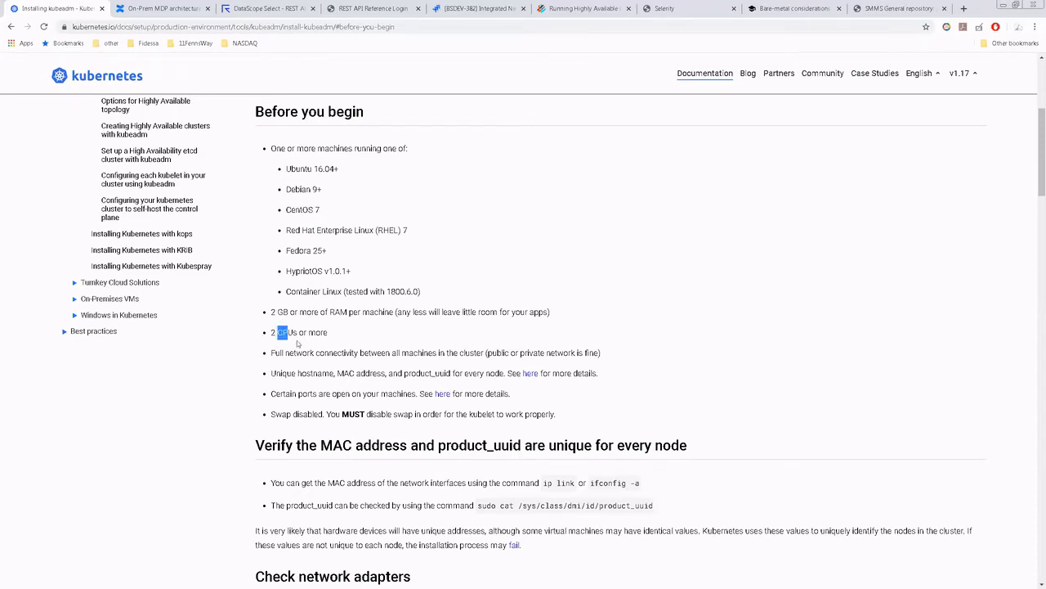
scroll(307, 348, "down", 5)
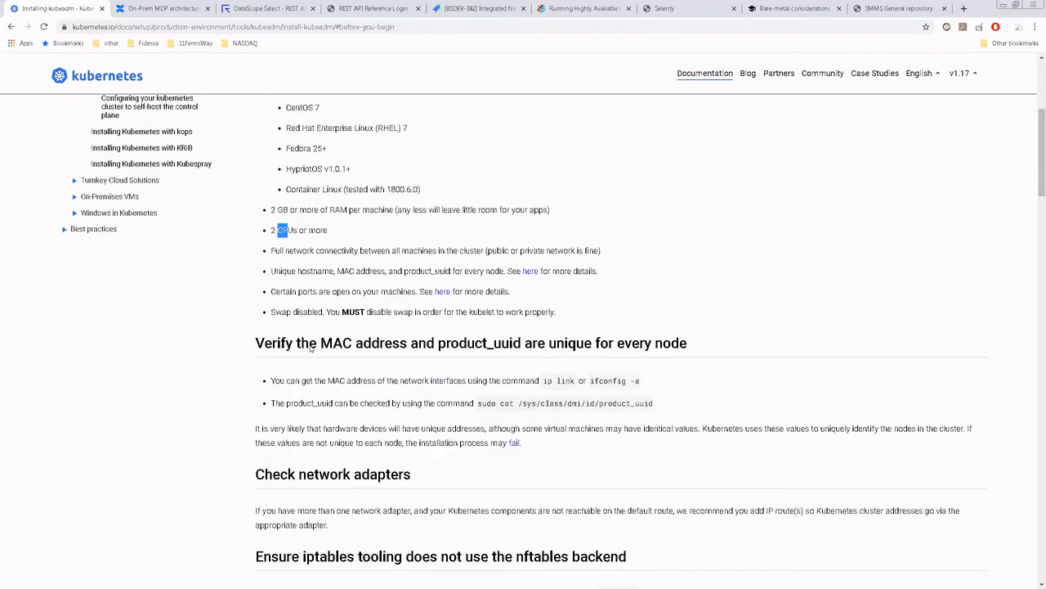
scroll(310, 347, "down", 3)
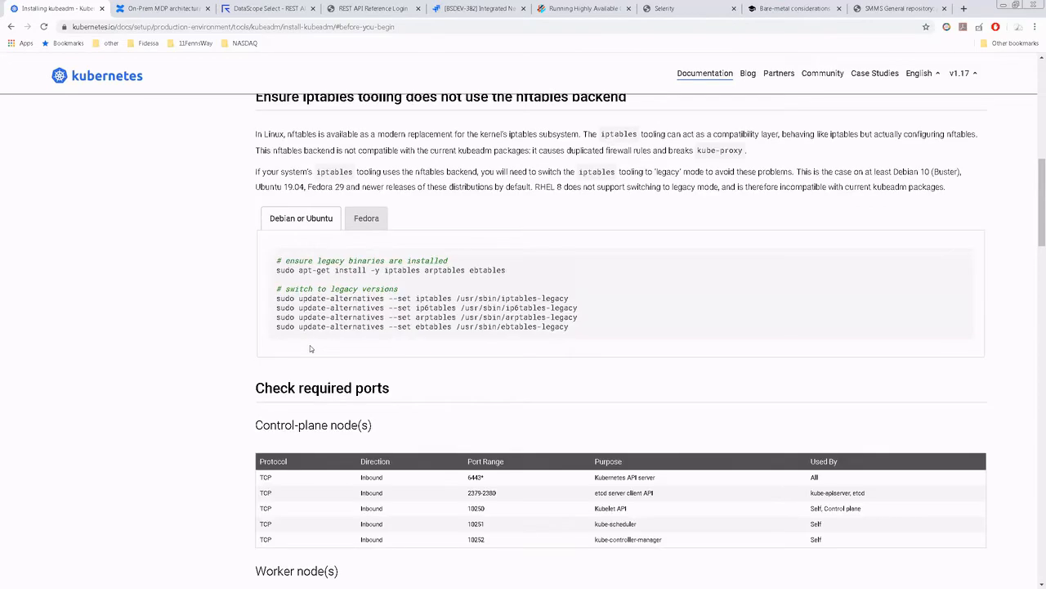
scroll(310, 345, "up", 7)
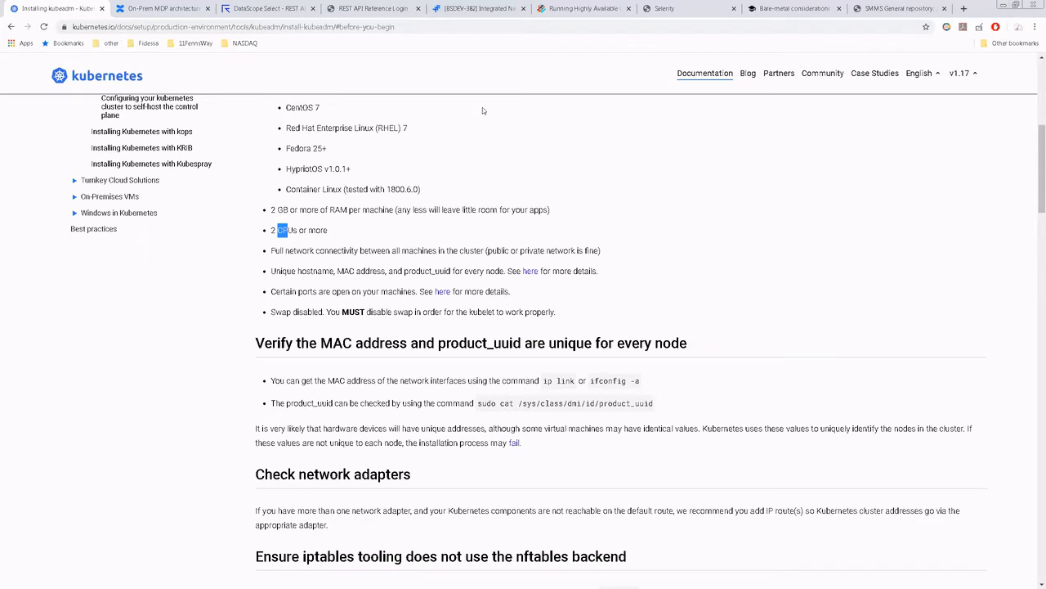
left_click(11, 27)
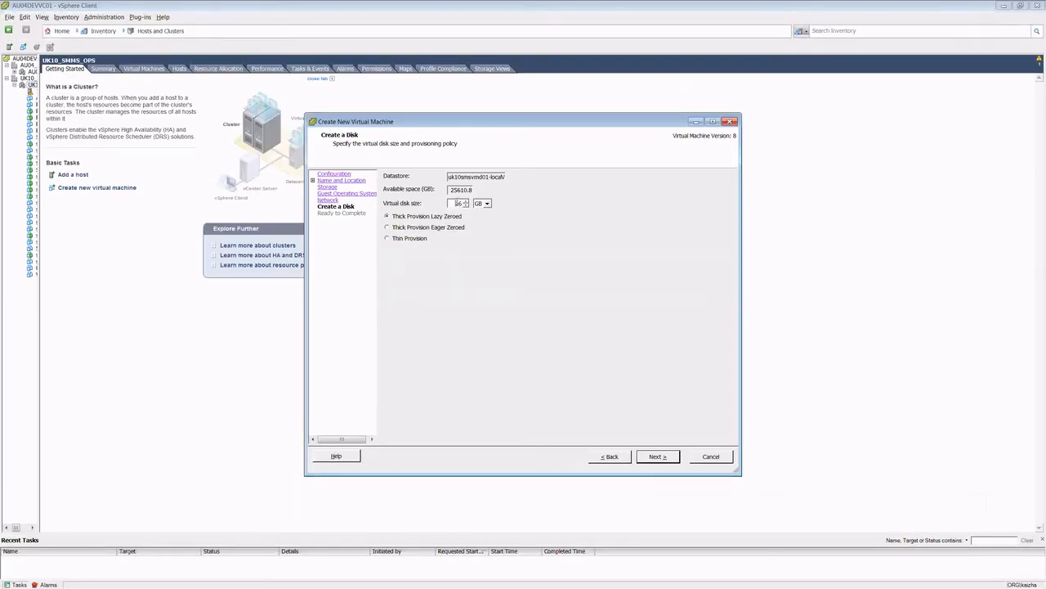
Step: Set the virtual disk size to 200 GB and finish creating the virtual machine
double_click(458, 203)
type("200")
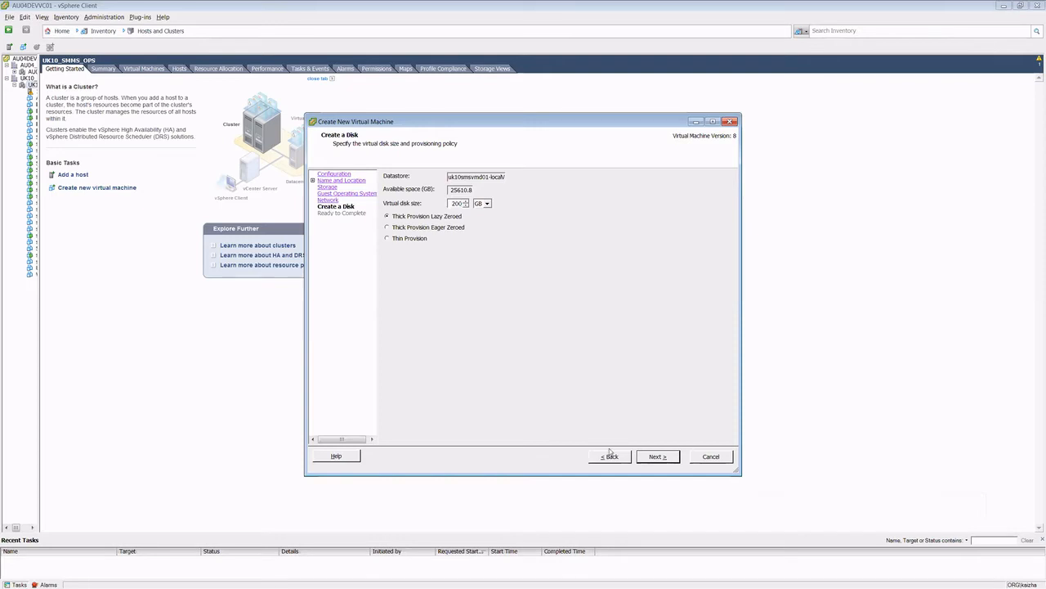
left_click(657, 460)
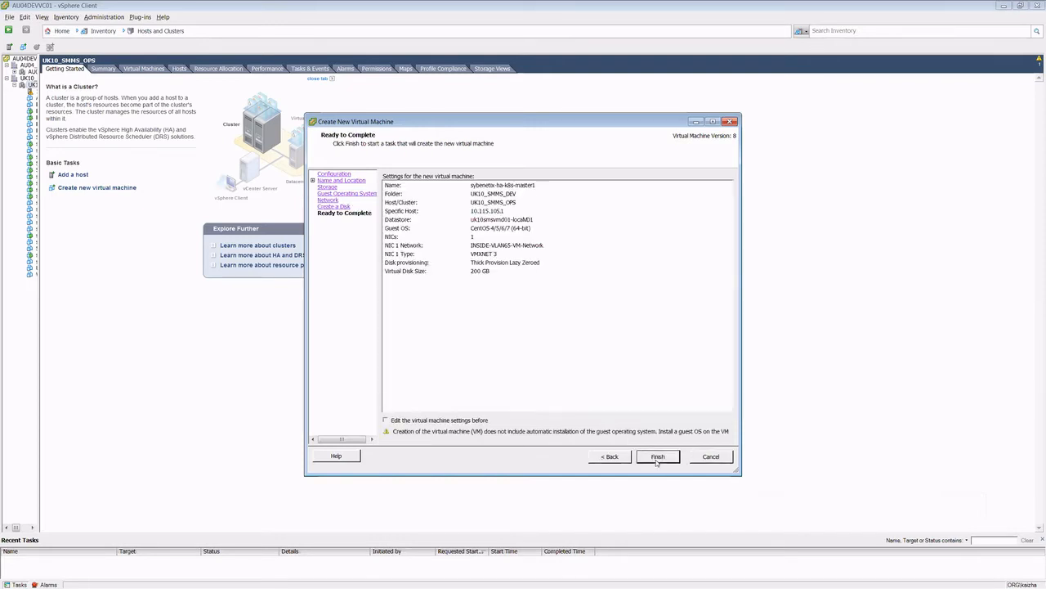
left_click(657, 458)
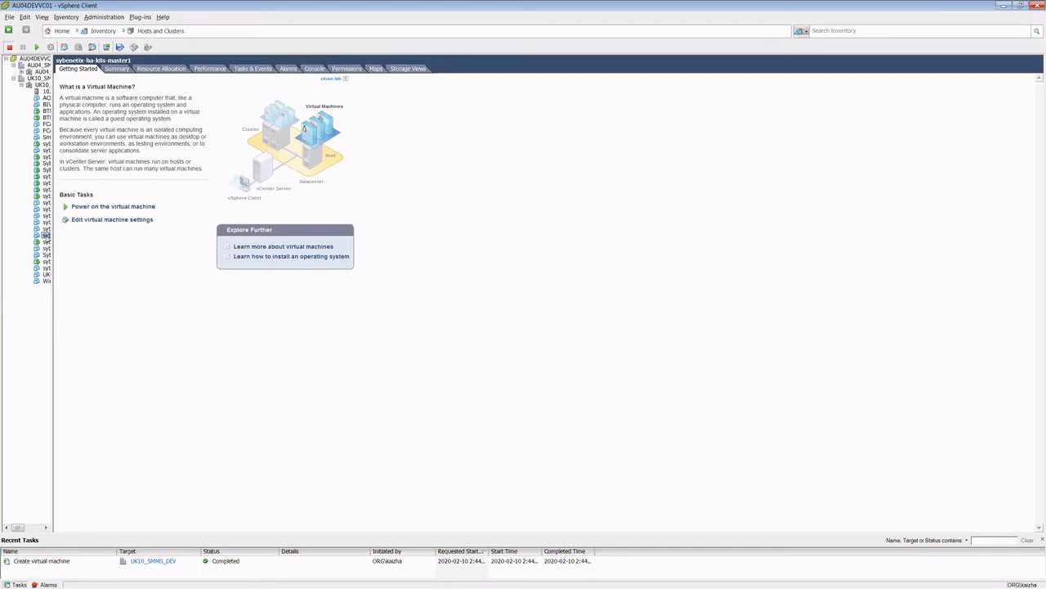
Step: In the settings of sybenetix-ha-k8s-master1, set the number of cores per socket to 2 and mark floppy drive 1 for removal
right_click(46, 235)
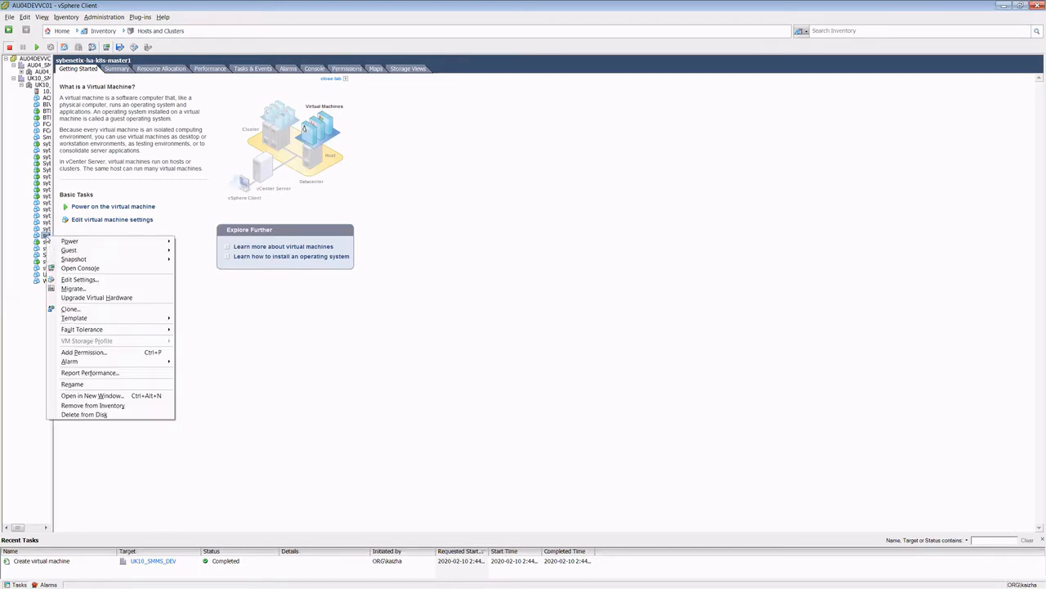
left_click(127, 277)
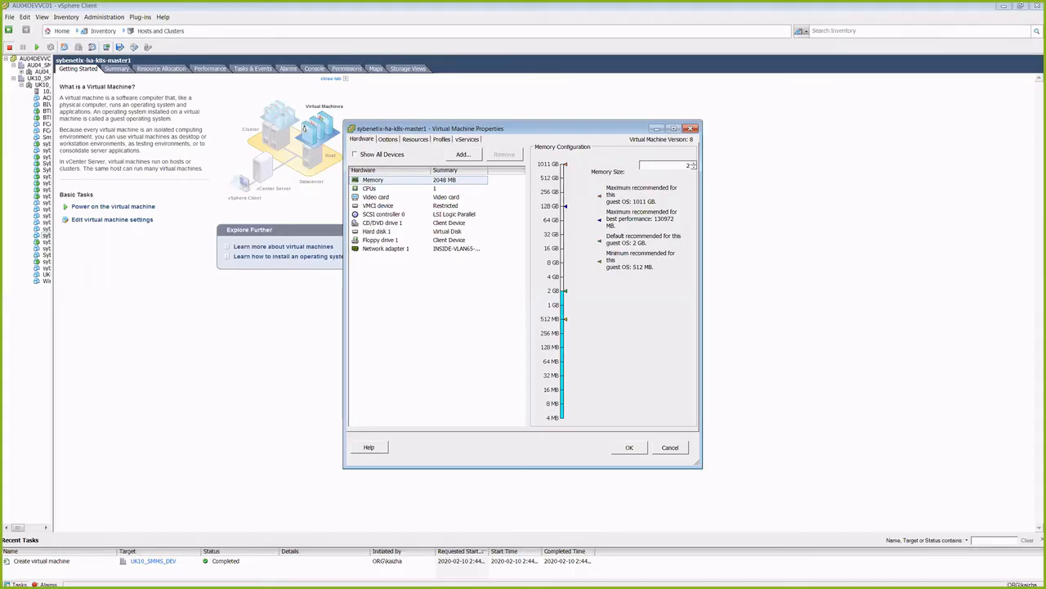
left_click(410, 189)
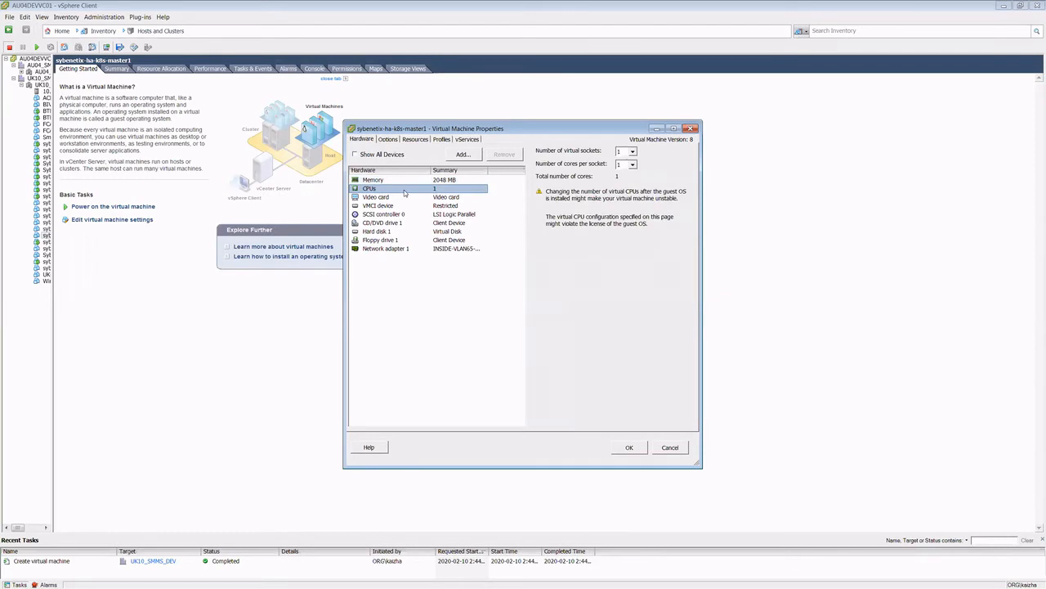
left_click(626, 164)
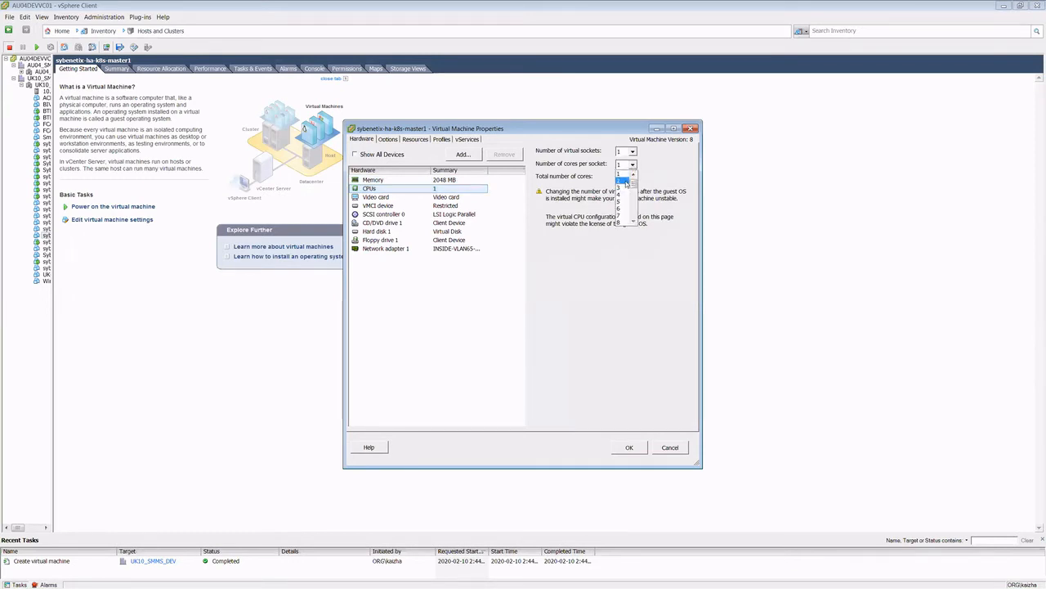
left_click(624, 181)
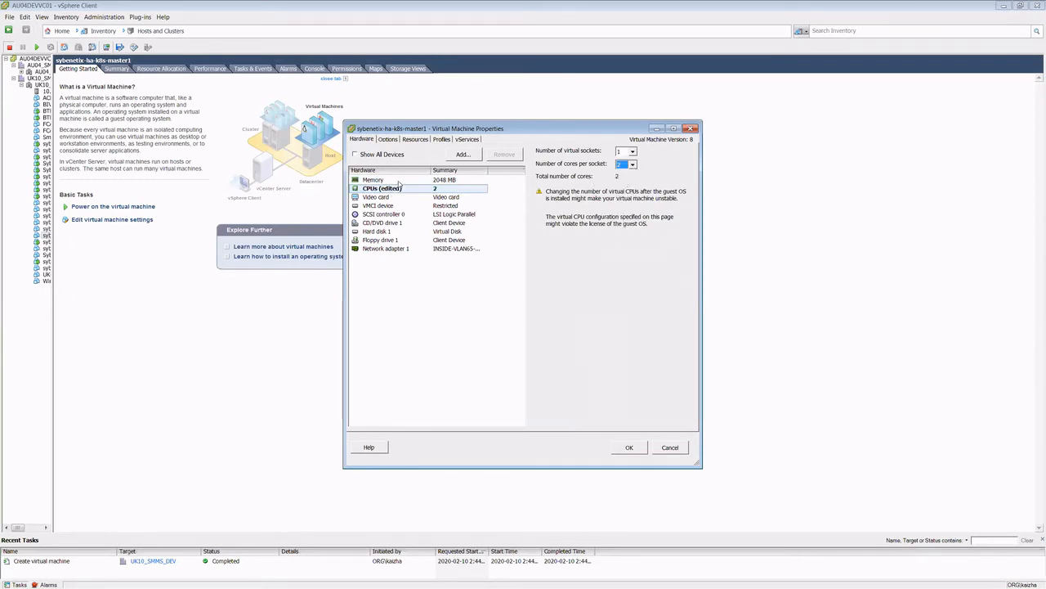
left_click(399, 181)
left_click(395, 189)
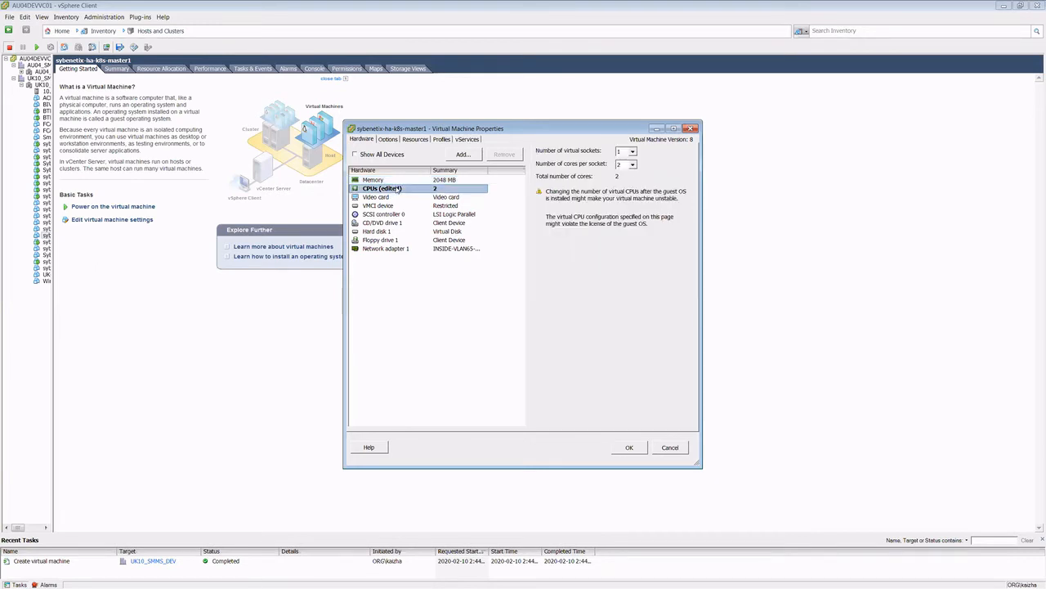
left_click(397, 240)
left_click(504, 153)
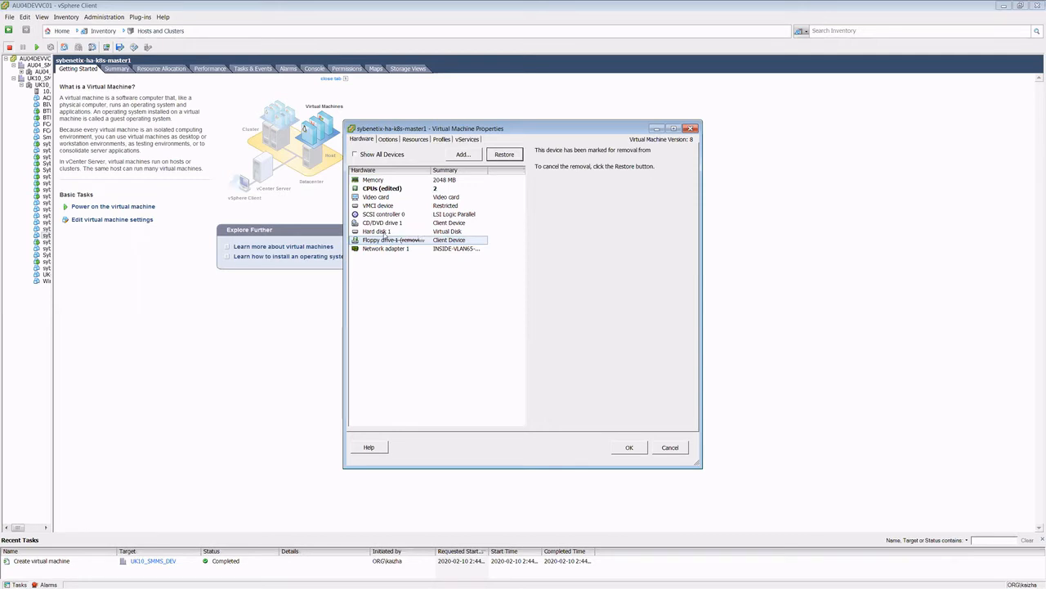
Step: Attach CentOS-7-x86_64-Minimal-1804.iso from the datastore's ISO folder to CD/DVD drive 1 and apply the virtual machine settings
left_click(399, 224)
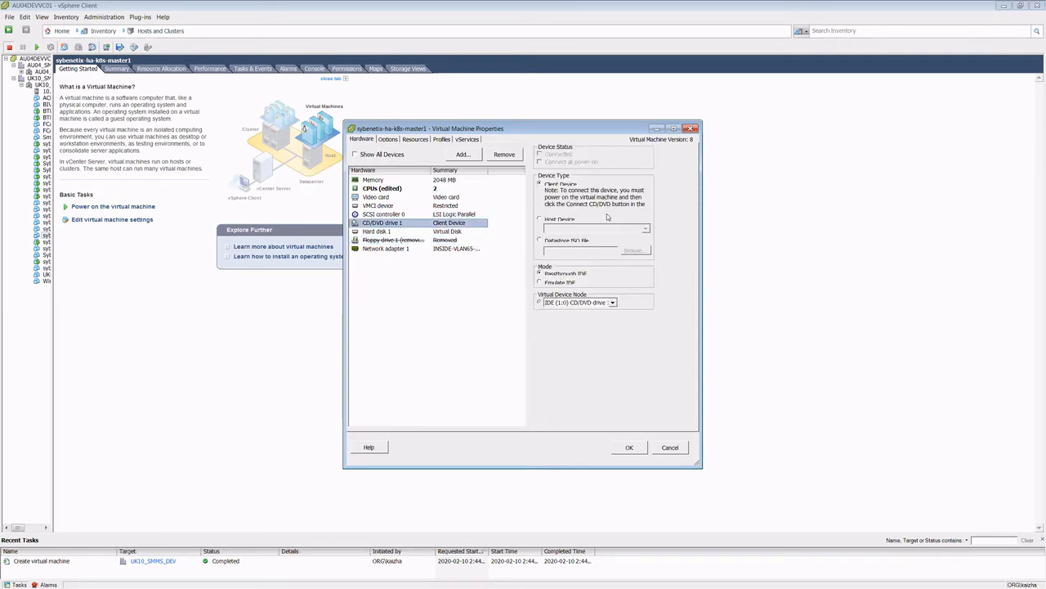
left_click(555, 241)
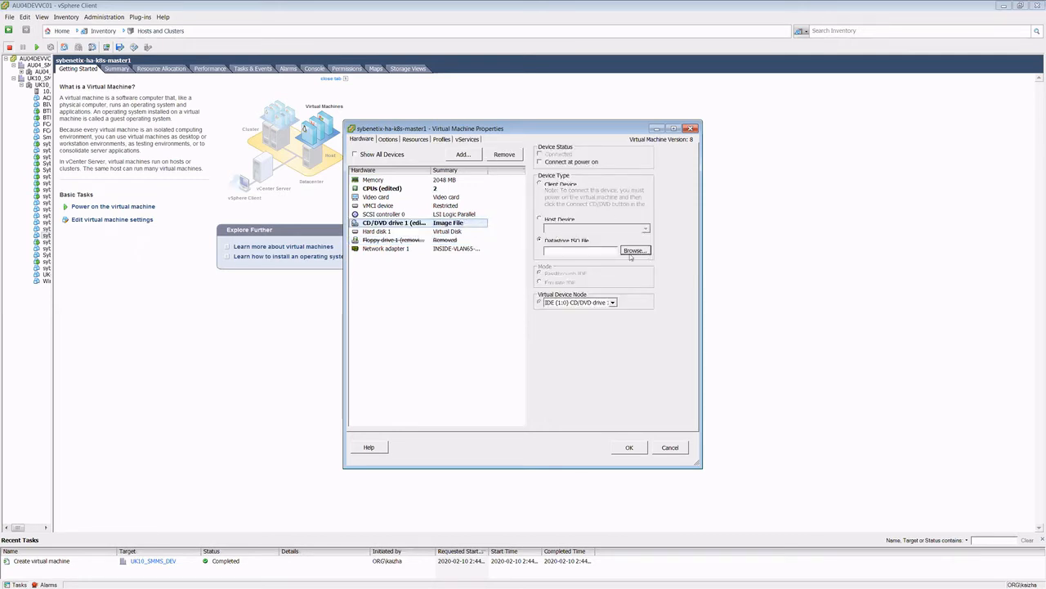
left_click(632, 252)
double_click(425, 257)
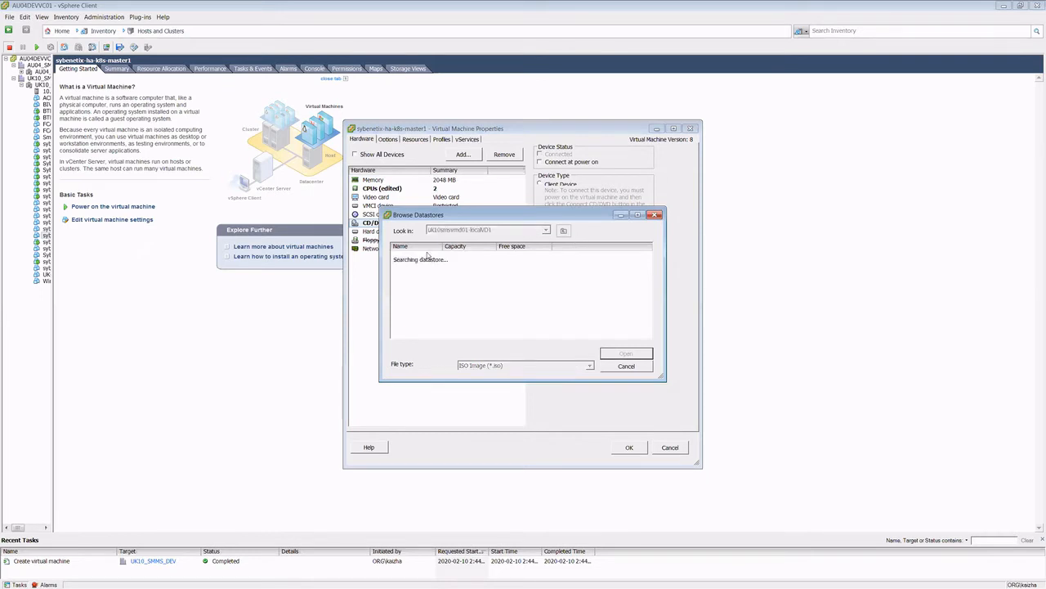
left_click(418, 282)
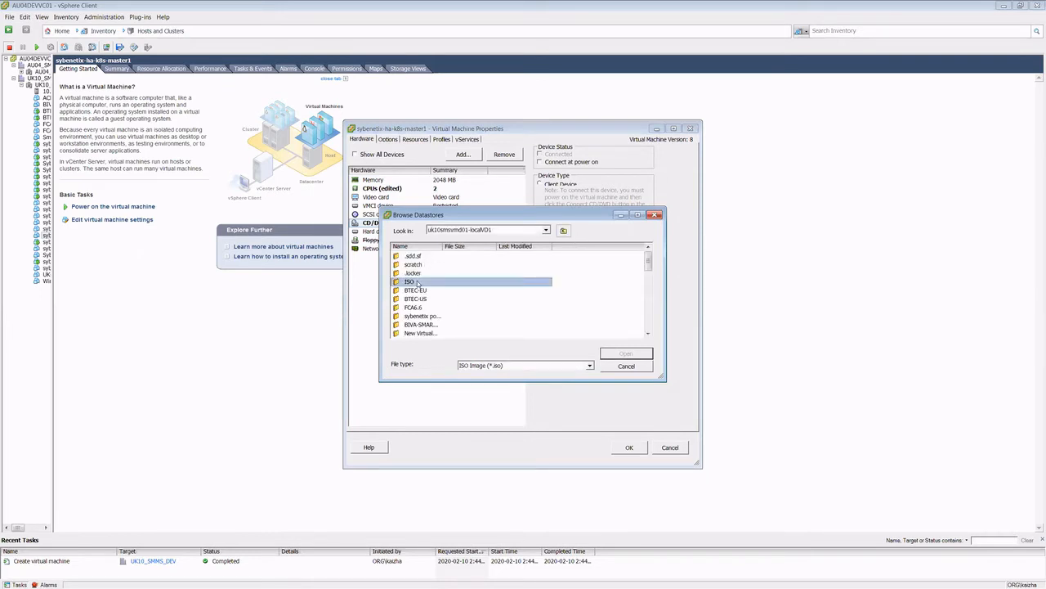
double_click(418, 282)
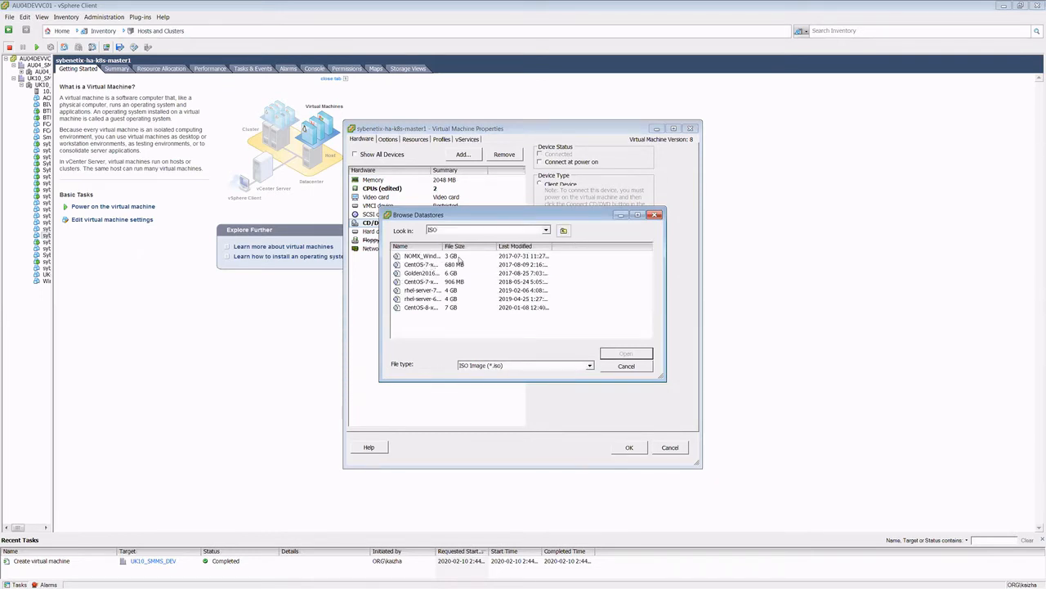
left_click_drag(444, 245, 513, 246)
left_click(477, 282)
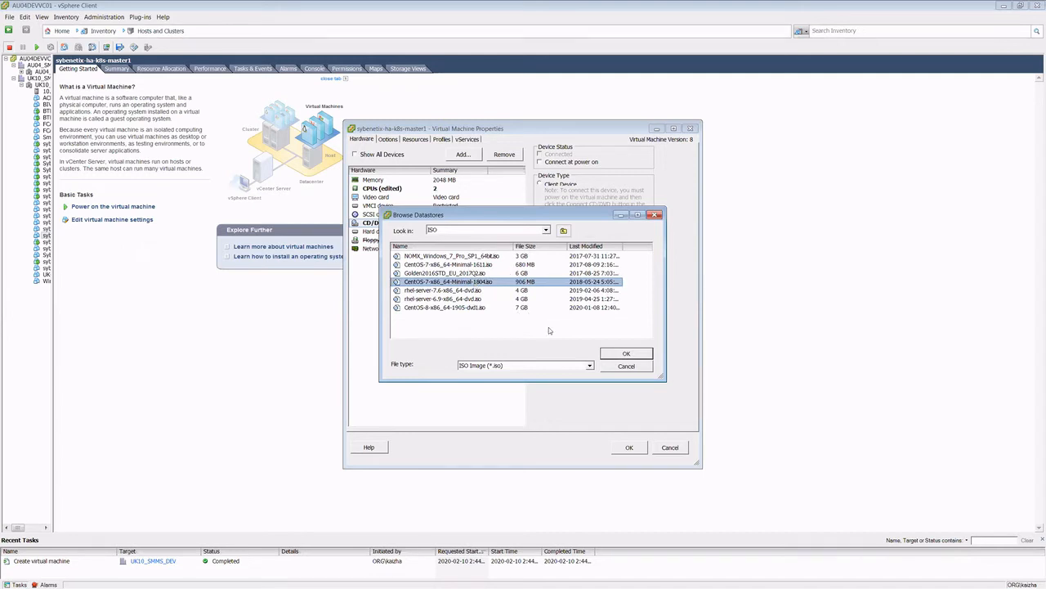
left_click(627, 354)
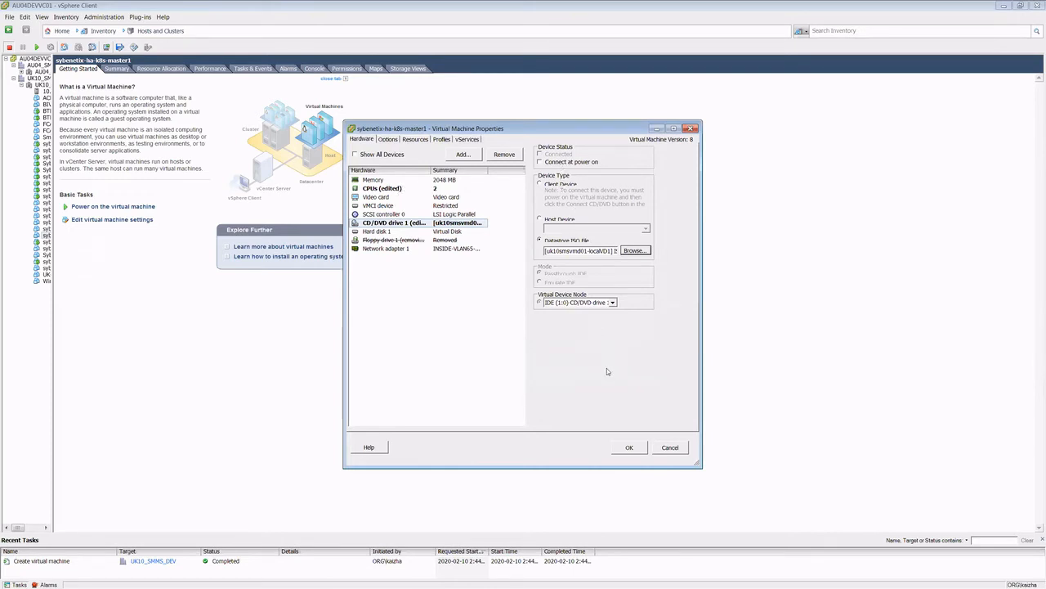
left_click(635, 449)
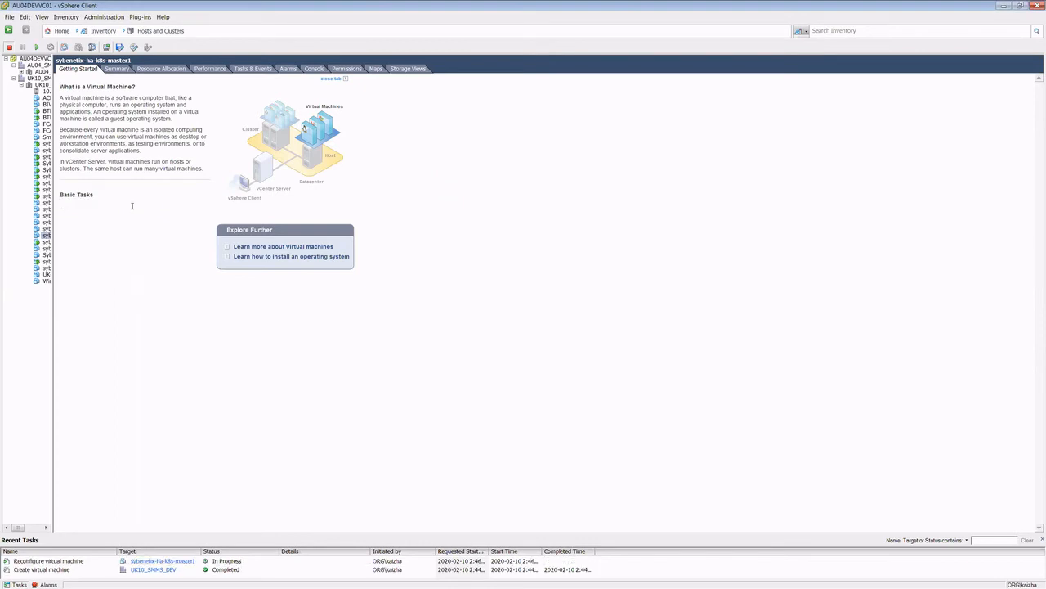
Step: Power on the virtual machine, display its console and start Install CentOS 7 from the boot menu
left_click(316, 70)
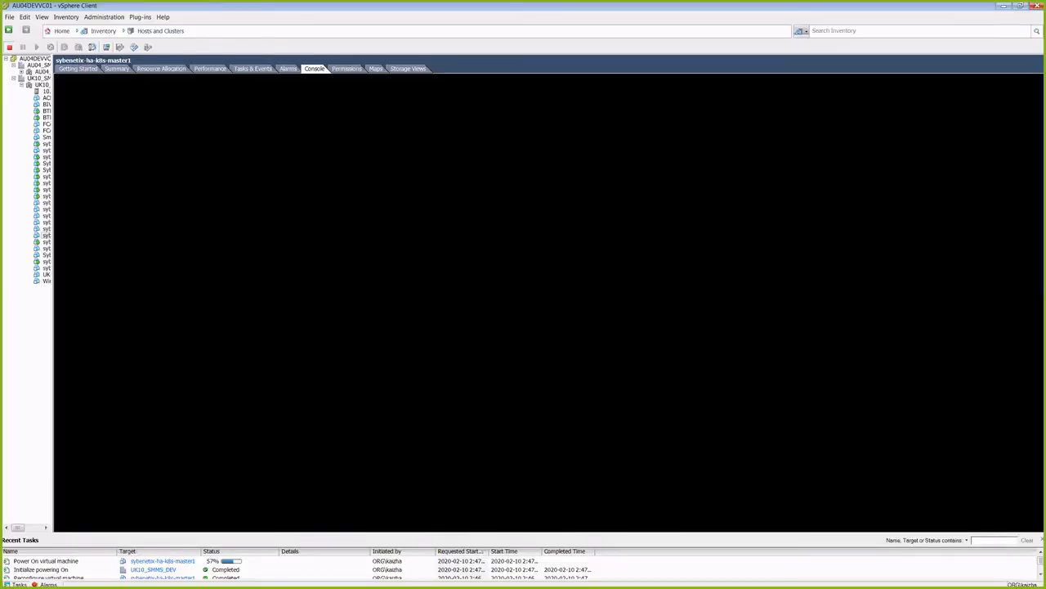
left_click(61, 562)
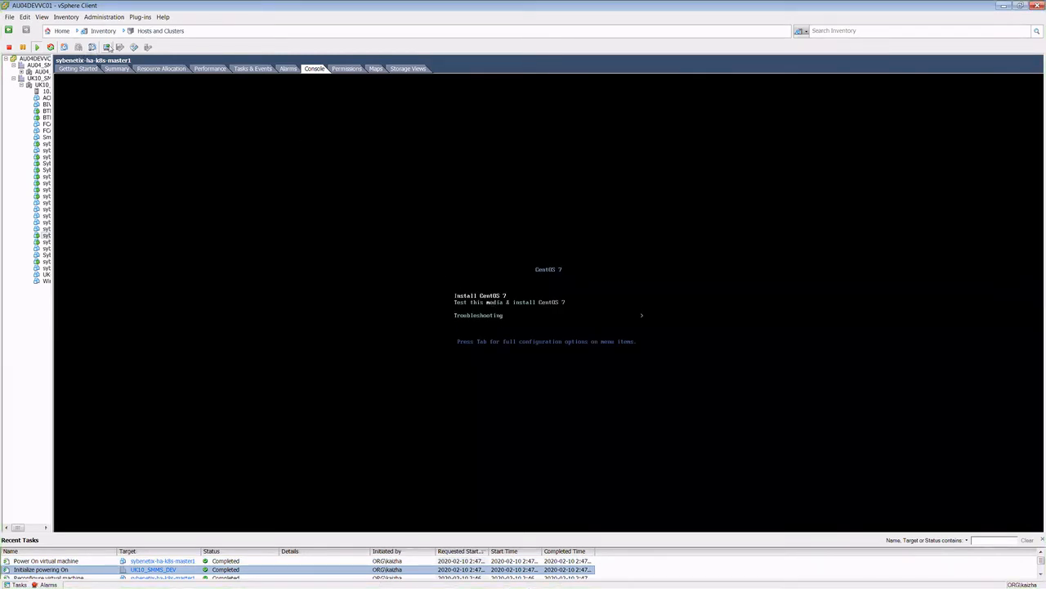
left_click(108, 47)
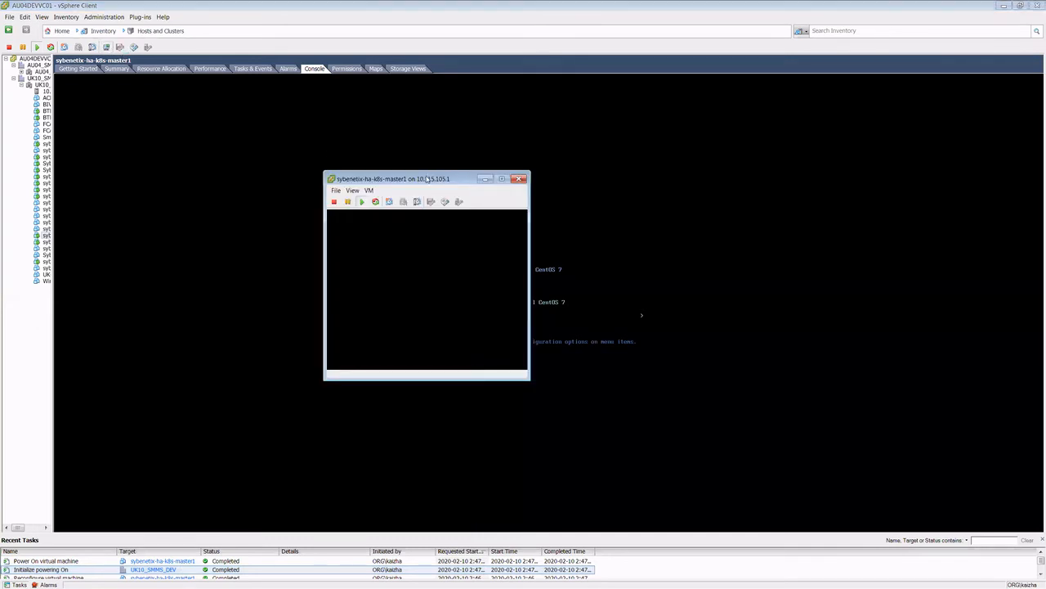
left_click(648, 251)
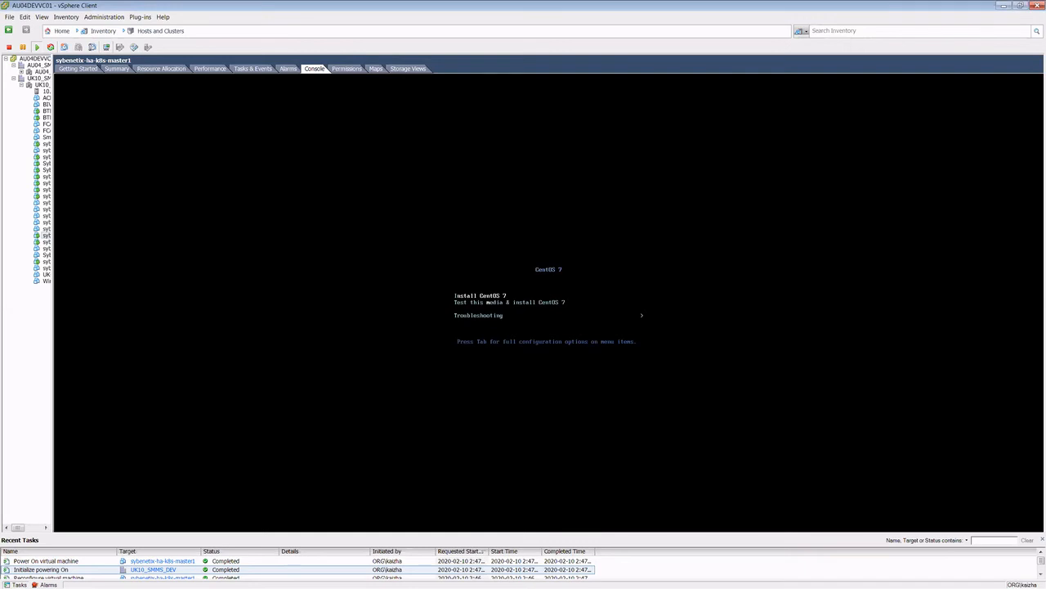
key("Return")
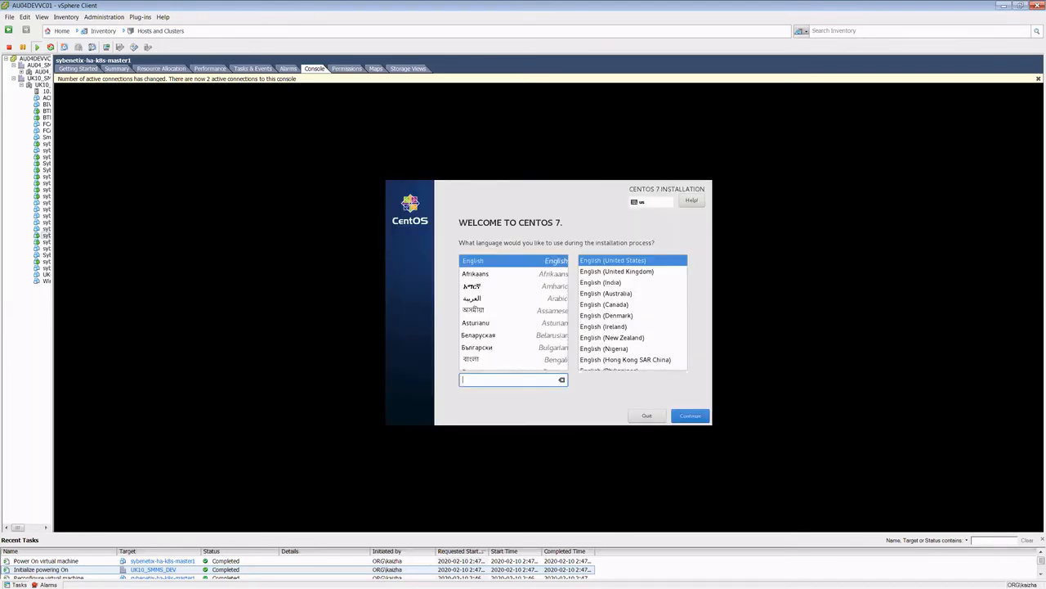
Step: In the separate console window, set the installation language to English (United Kingdom) and continue to the installation summary
key("alt+Tab")
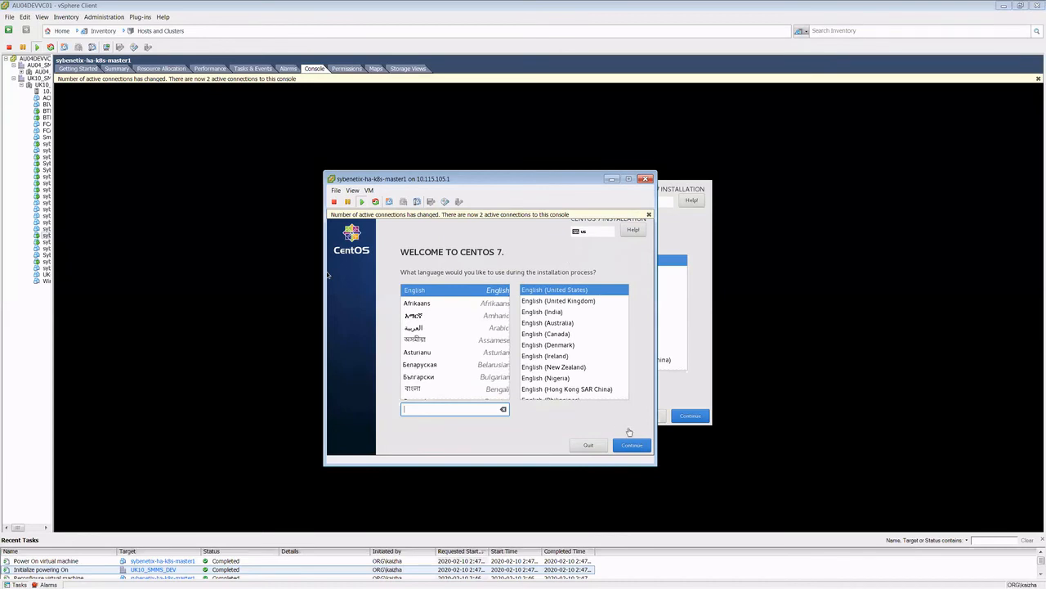
left_click_drag(547, 177, 507, 170)
left_click(506, 293)
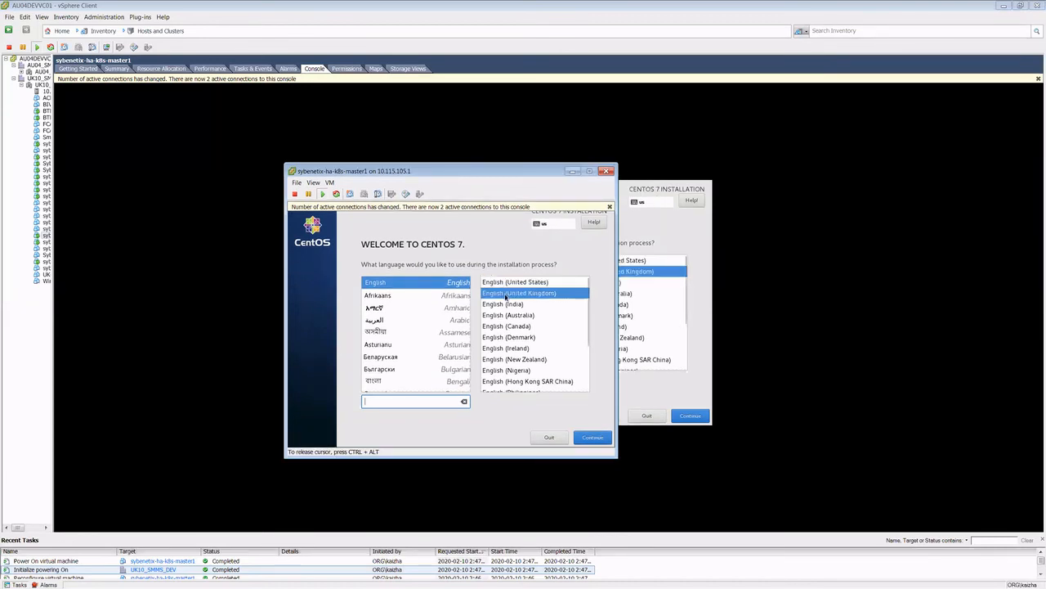
left_click(593, 437)
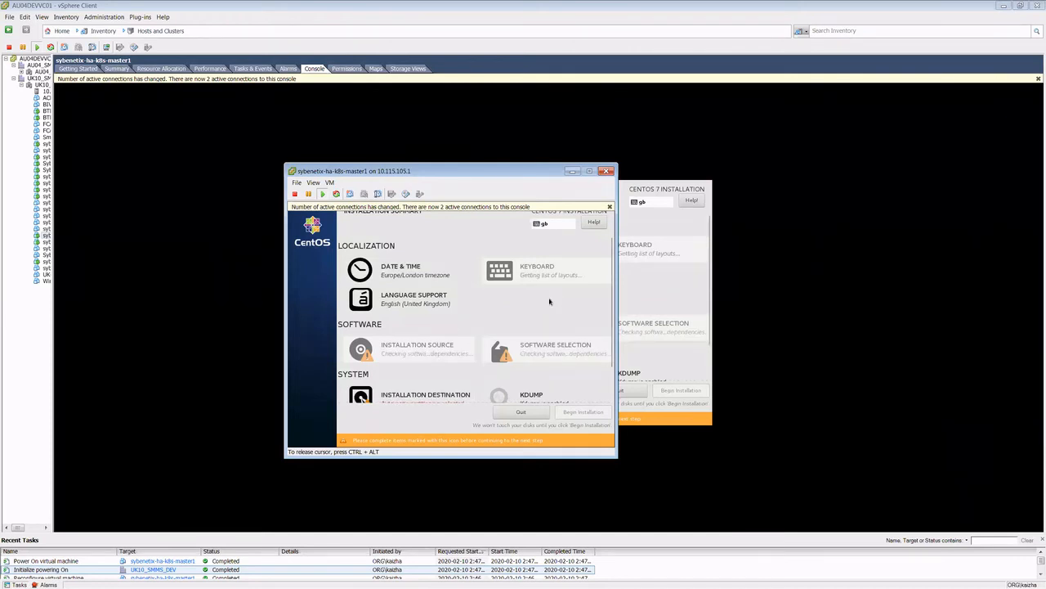
Step: Review the virtual machine's summary, return to the installer and check the installation source, keeping the auto-detected media
key("ctrl+alt")
left_click(117, 69)
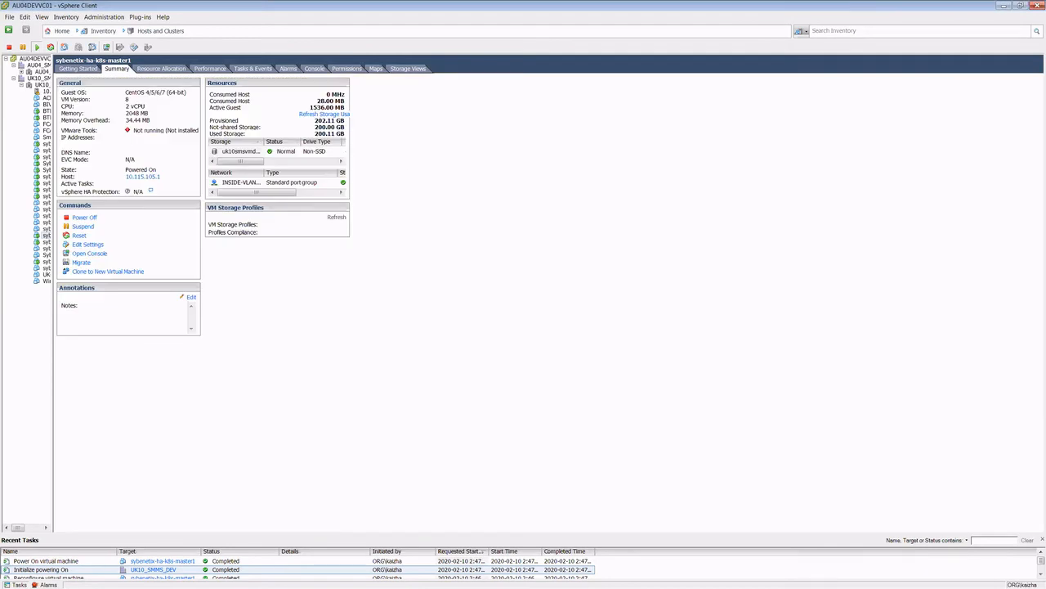
key("alt+Tab")
left_click(322, 440)
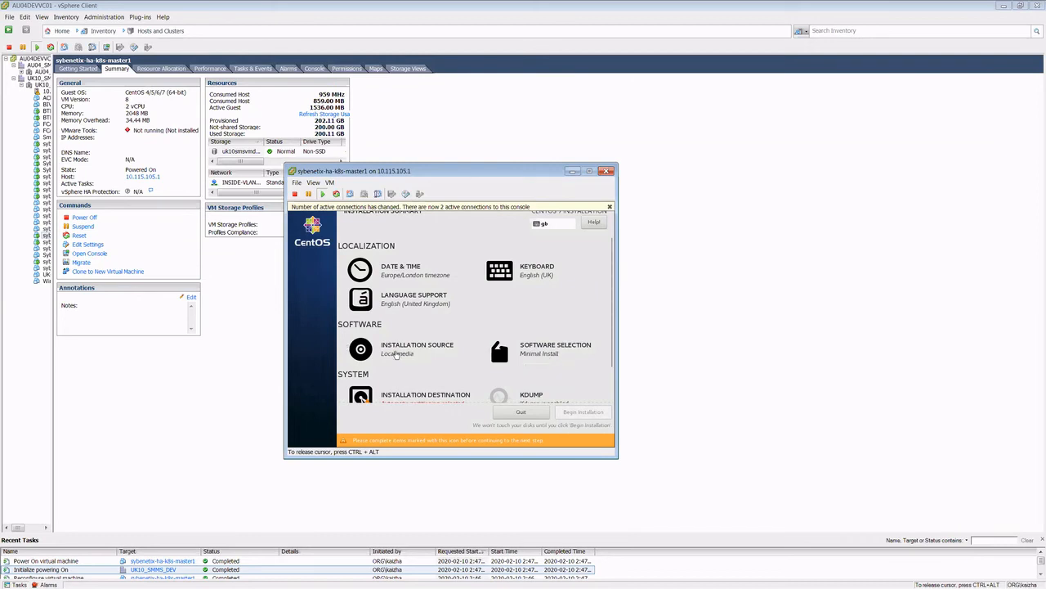
left_click(398, 352)
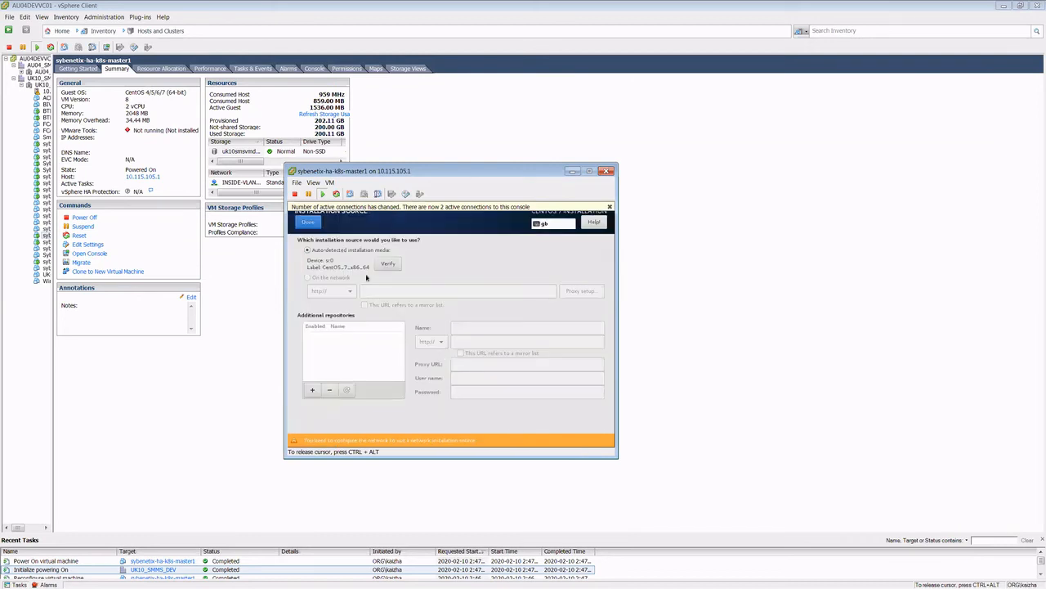
left_click(307, 221)
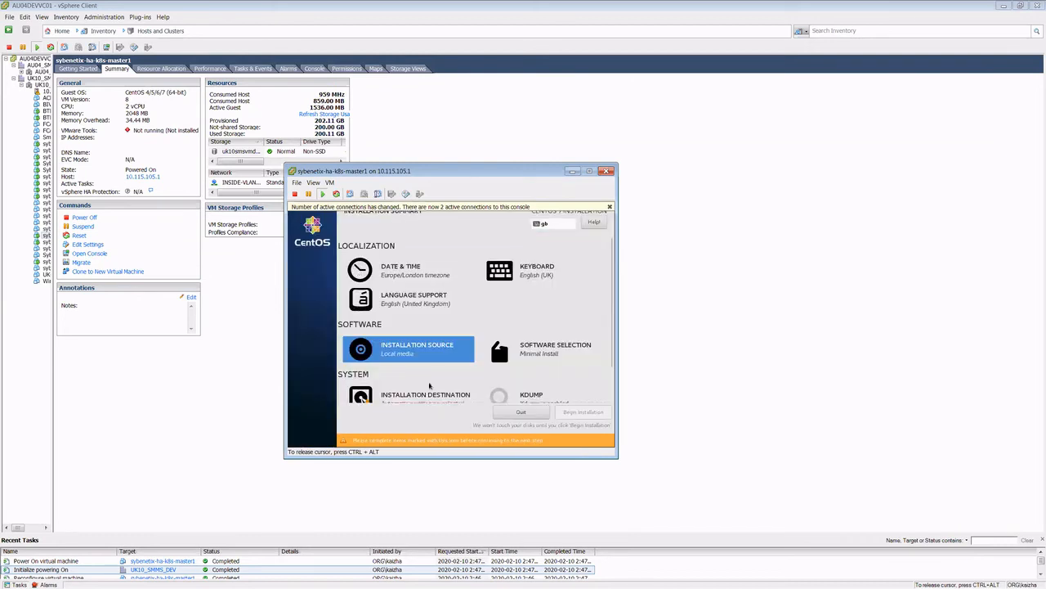
Step: Select the 200 GiB VMware Virtual disk as the installation destination and proceed to manual partitioning with I will configure partitioning
scroll(502, 352, "down", 1)
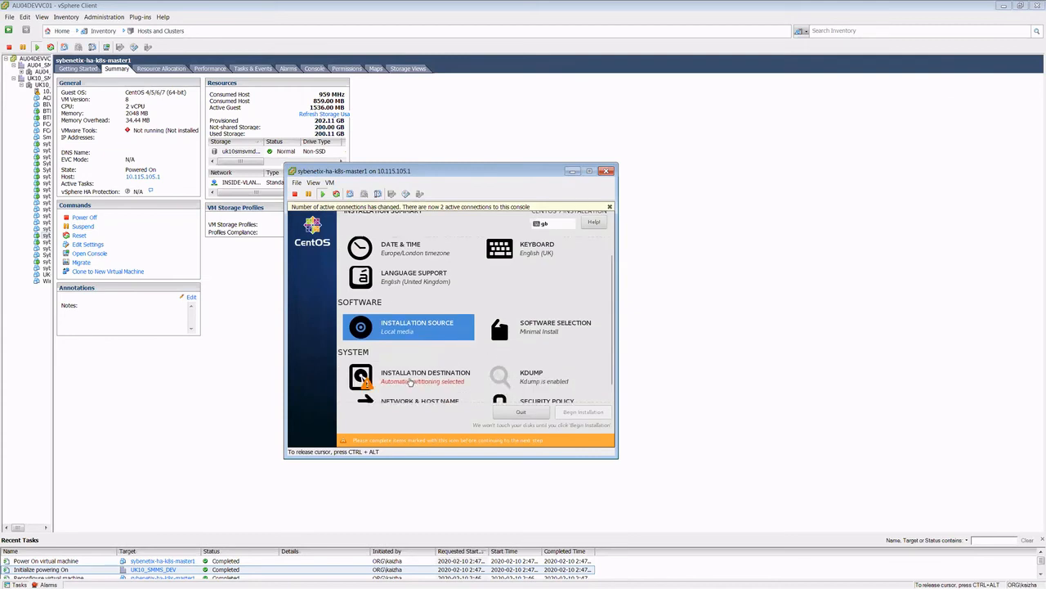
scroll(458, 378, "down", 1)
left_click(407, 362)
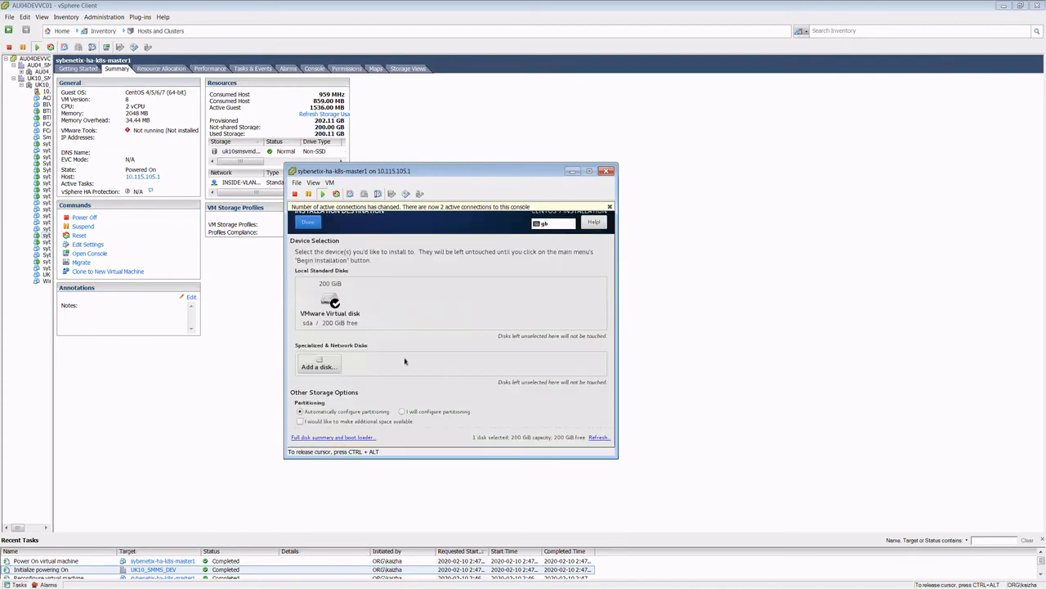
left_click(344, 302)
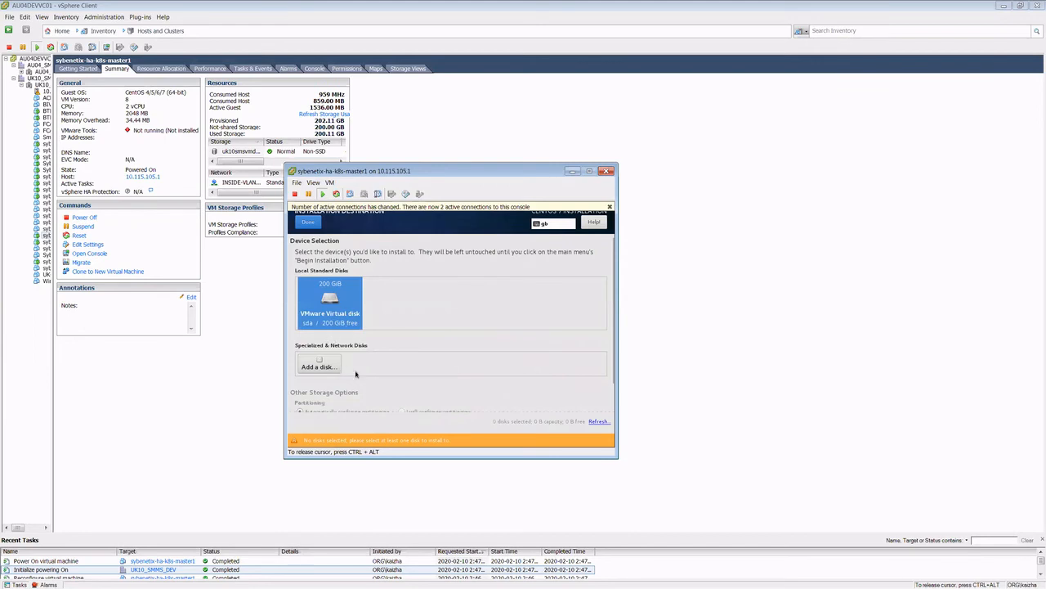
scroll(409, 381, "down", 2)
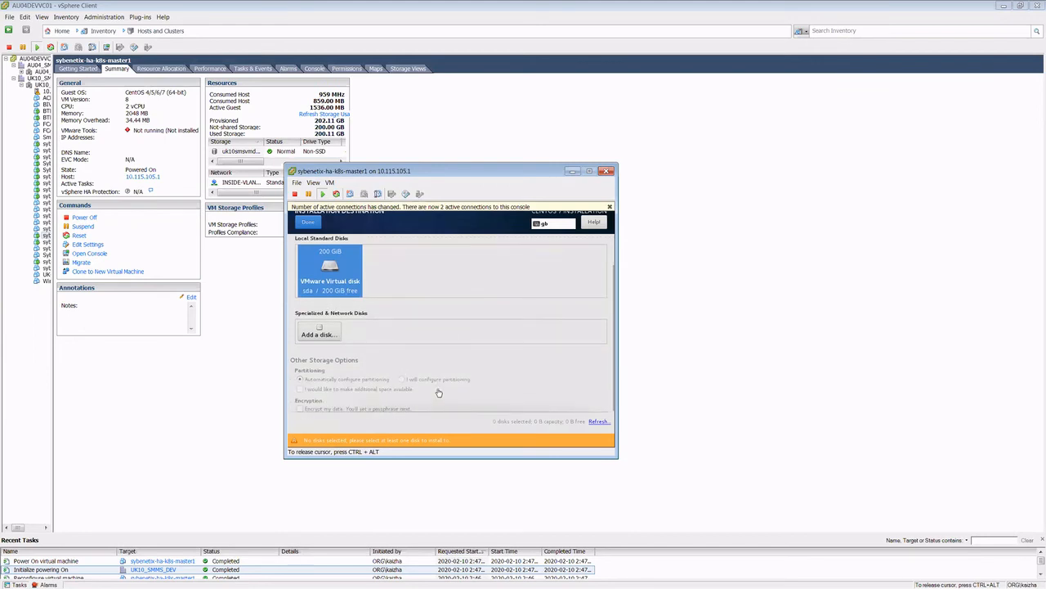
left_click(348, 283)
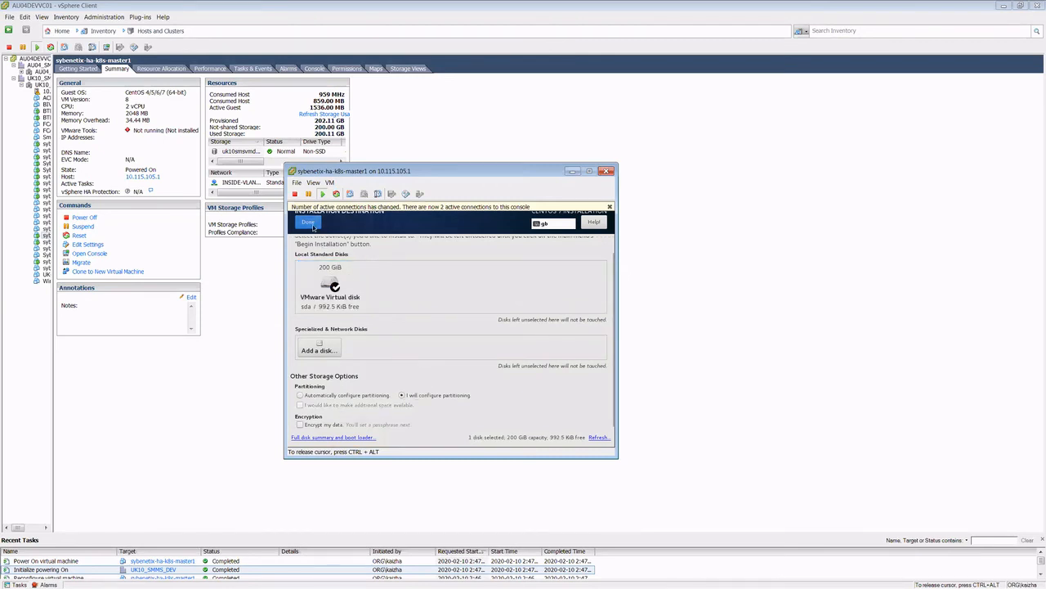
left_click(313, 227)
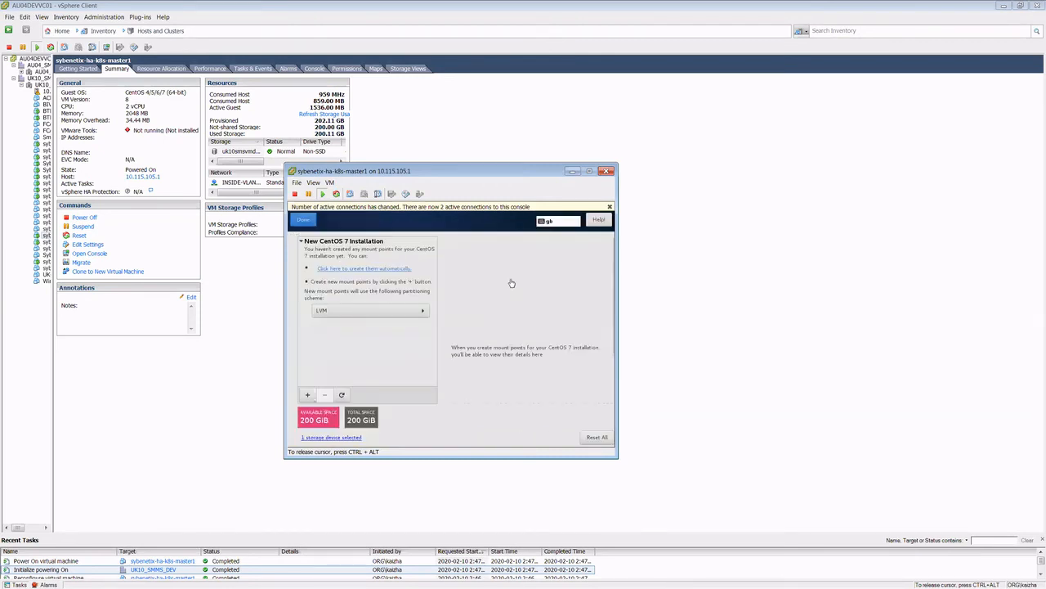
Step: Create the CentOS mount points automatically with the LVM scheme and set the /home partition's desired capacity to 16.99 GiB
left_click(362, 270)
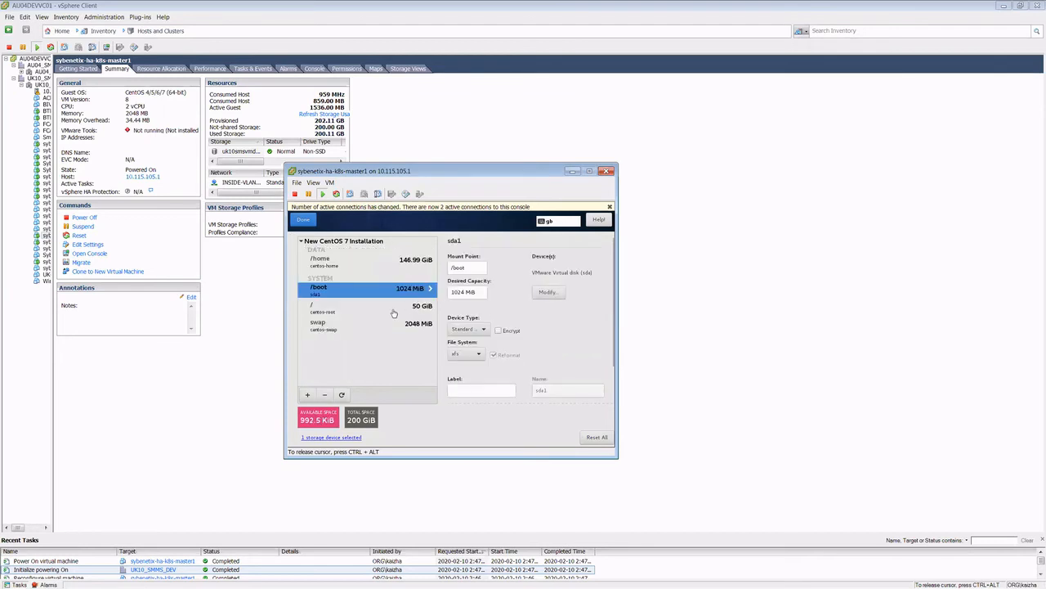
left_click(373, 306)
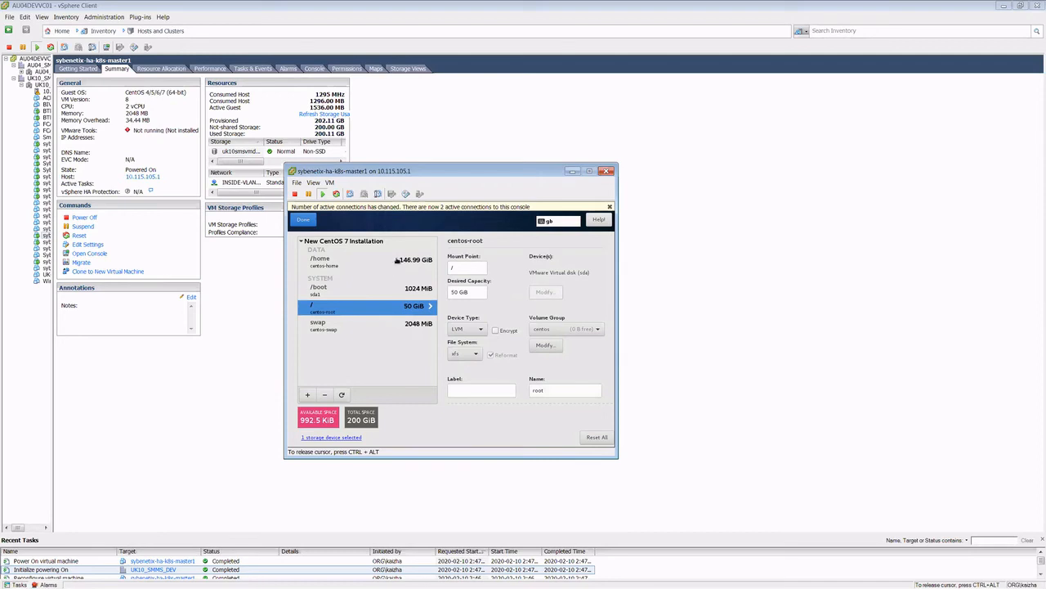
left_click(398, 262)
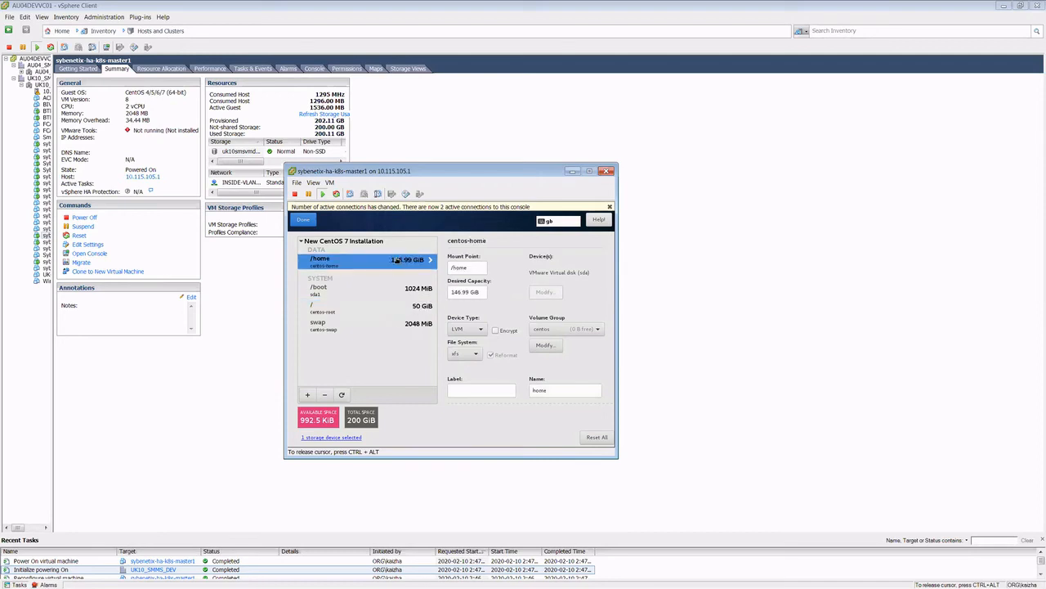
left_click(453, 291)
key("Left")
key("shift+Right")
key("shift+Right")
key("shift+Right")
type("16")
Step: Set the root (/) partition's desired capacity to 180 GiB, finish the partitioning and accept the summary of changes
left_click(381, 307)
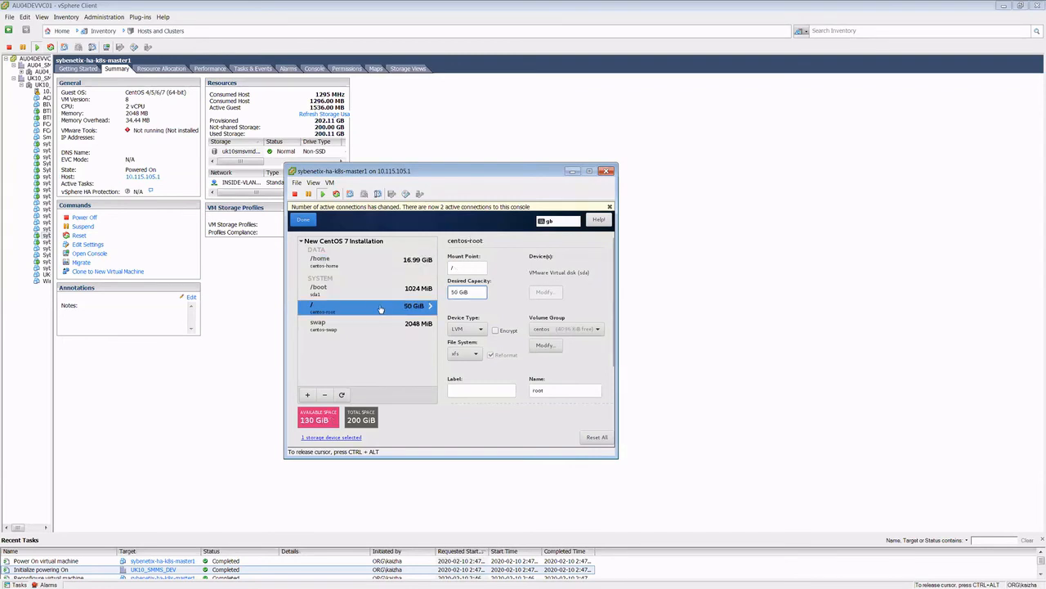
double_click(456, 292)
type("18")
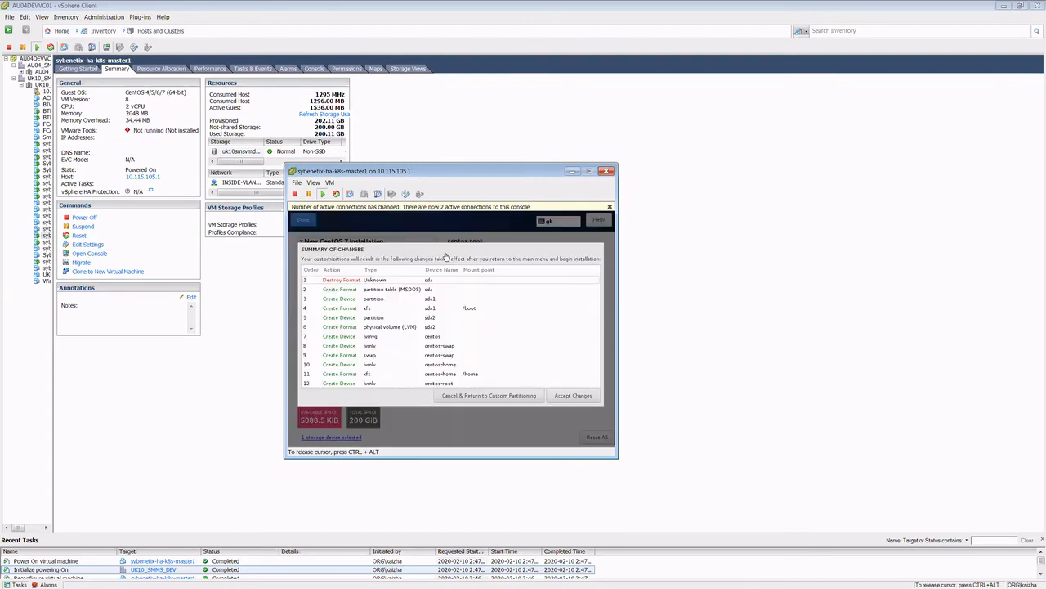
left_click(559, 397)
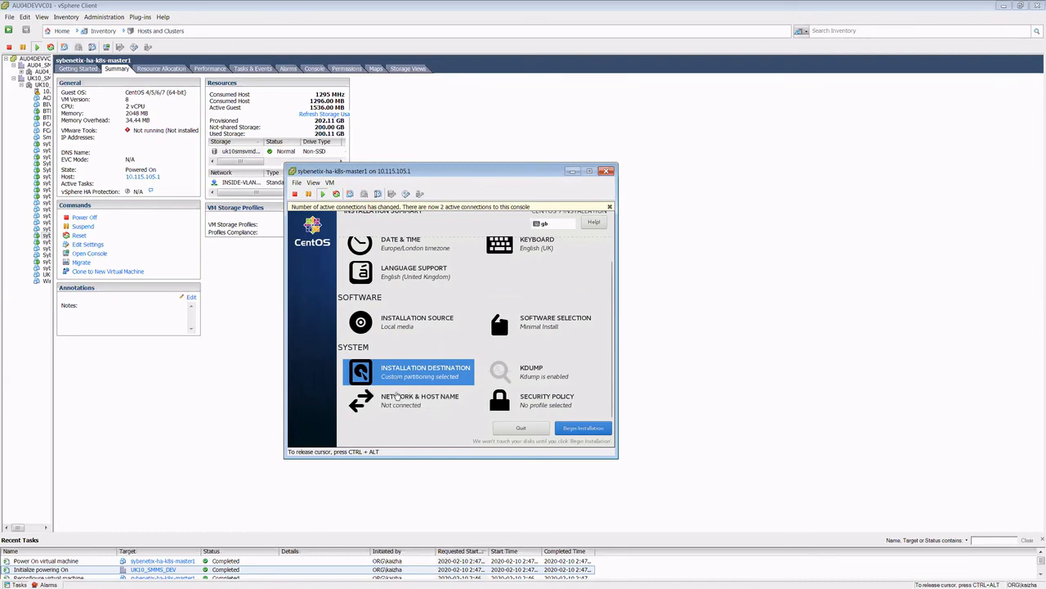
Step: In the network and host name settings, turn on Ethernet ens160 and apply the host name sybenetix-ha-k8s-master1
left_click(401, 403)
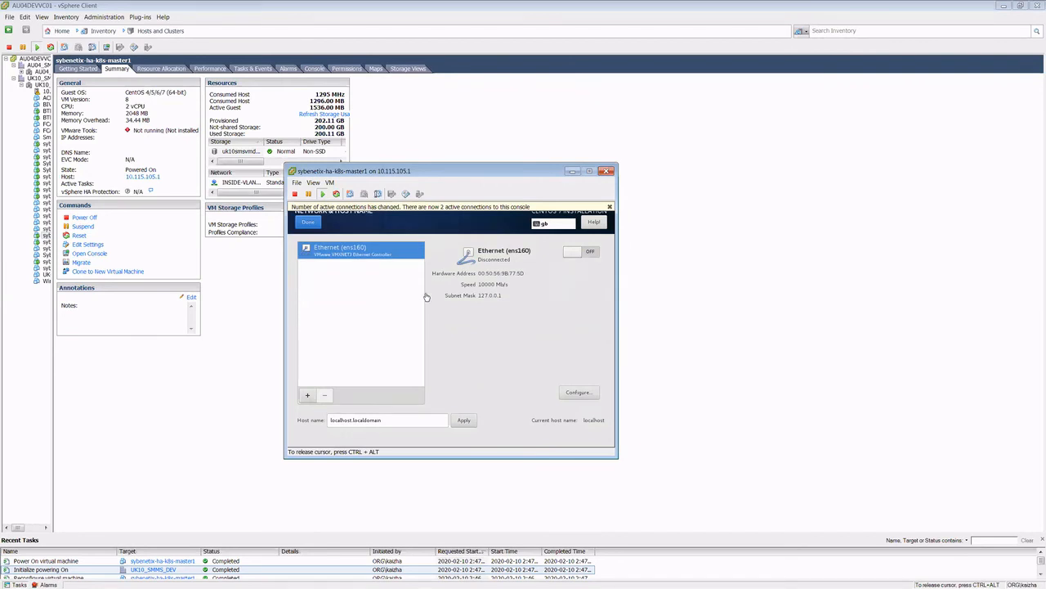
left_click(584, 252)
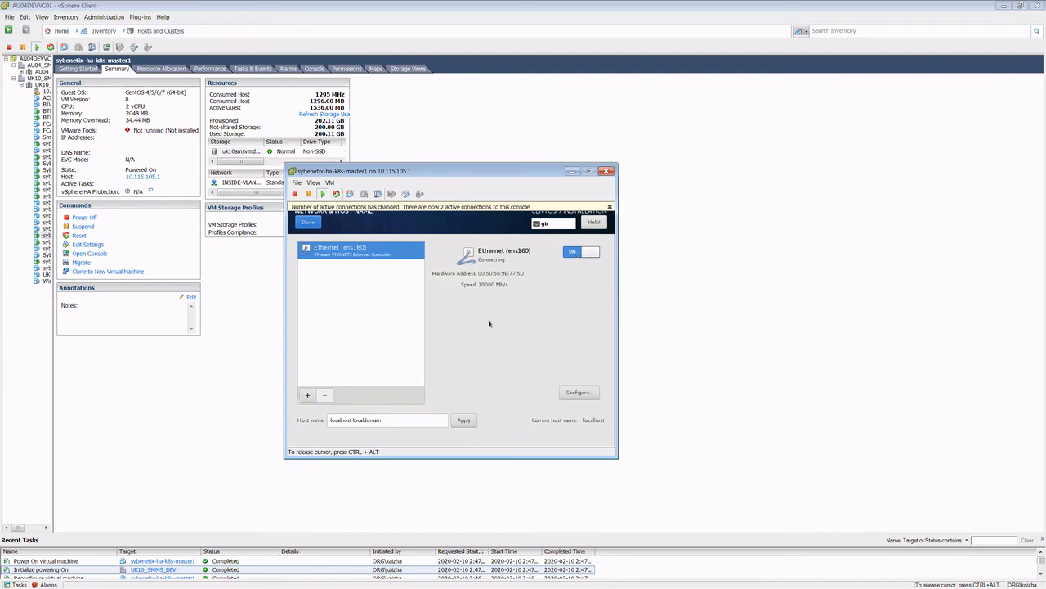
triple_click(389, 419)
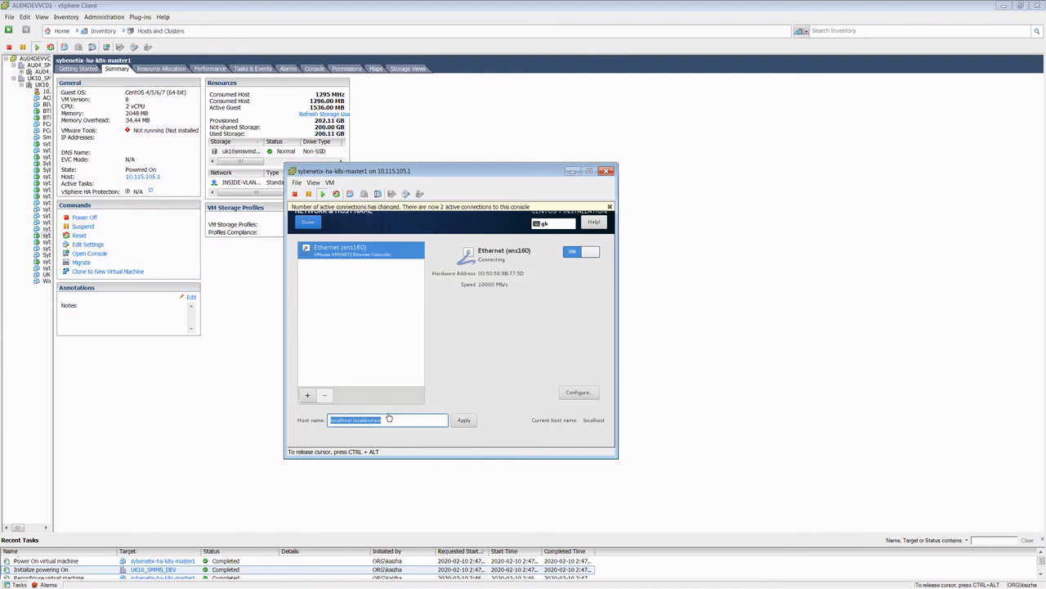
type("sybenetix-ha-k8s-master1")
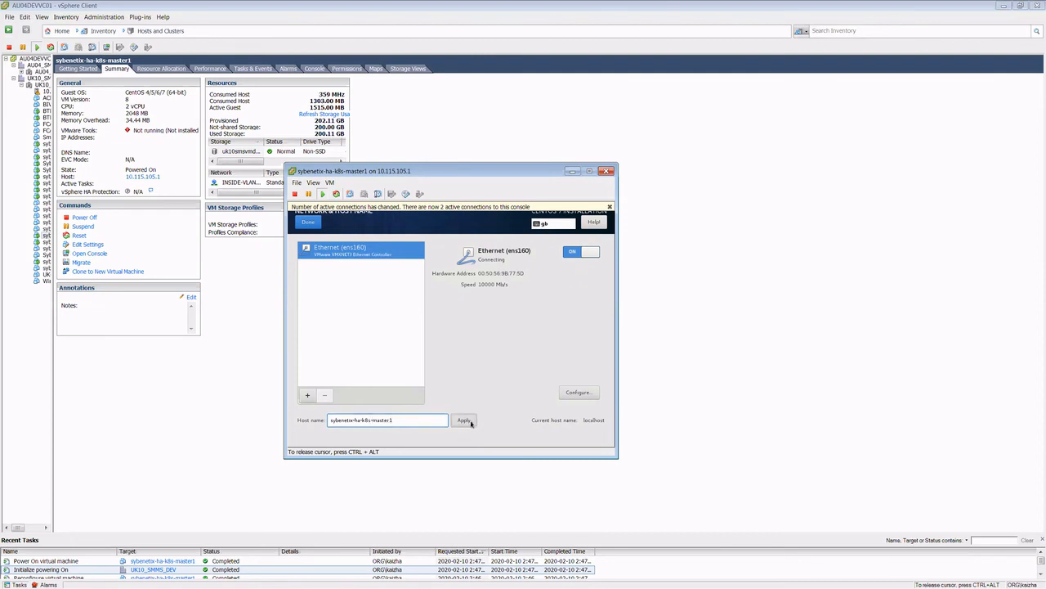
left_click(464, 419)
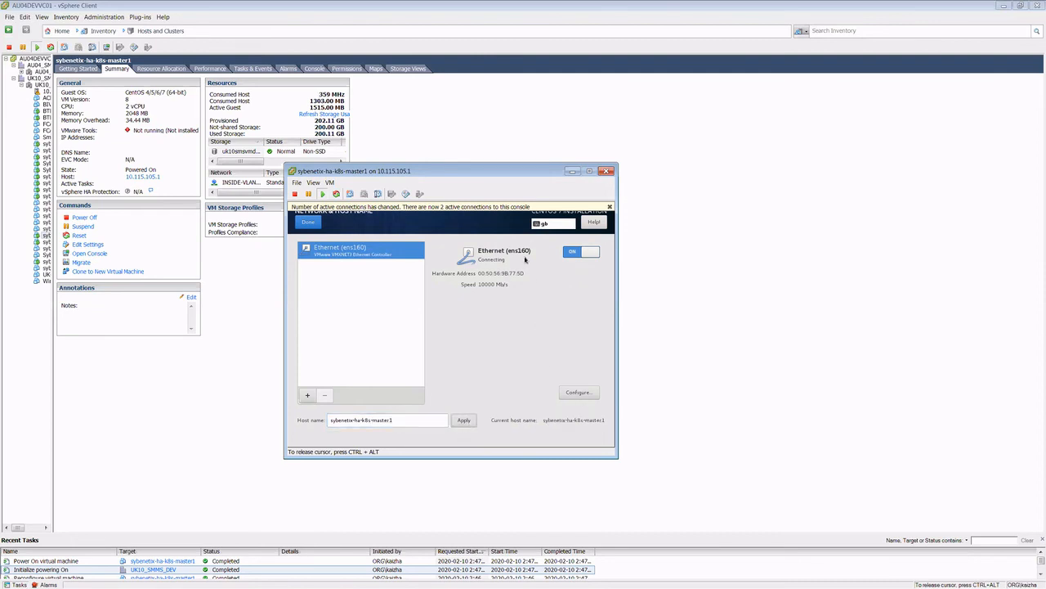
Step: Configure ens160 to use the Manual IPv4 method and add a new address entry
left_click(578, 394)
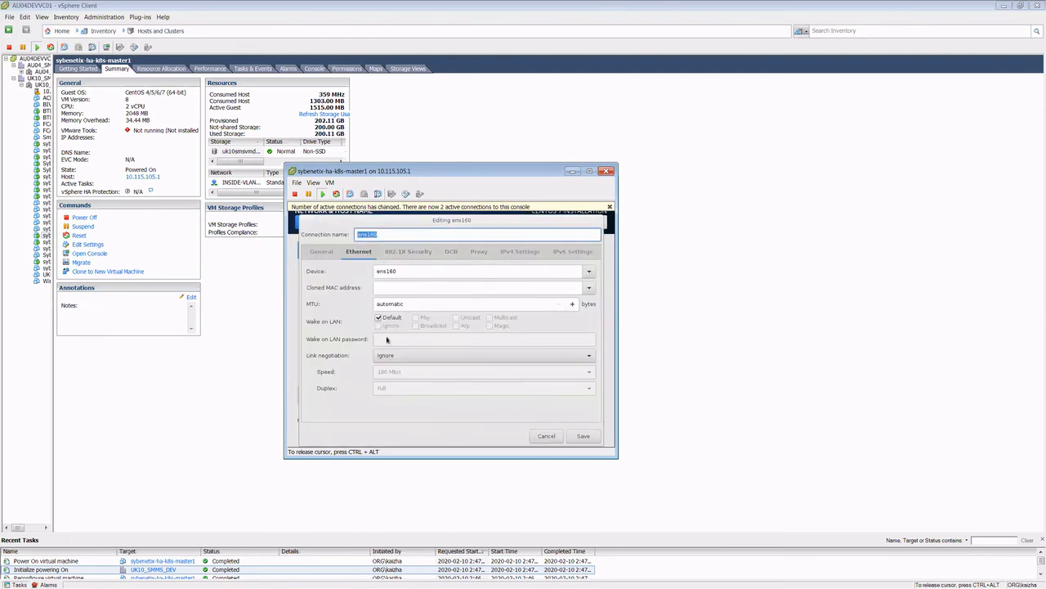
left_click(520, 251)
left_click(441, 271)
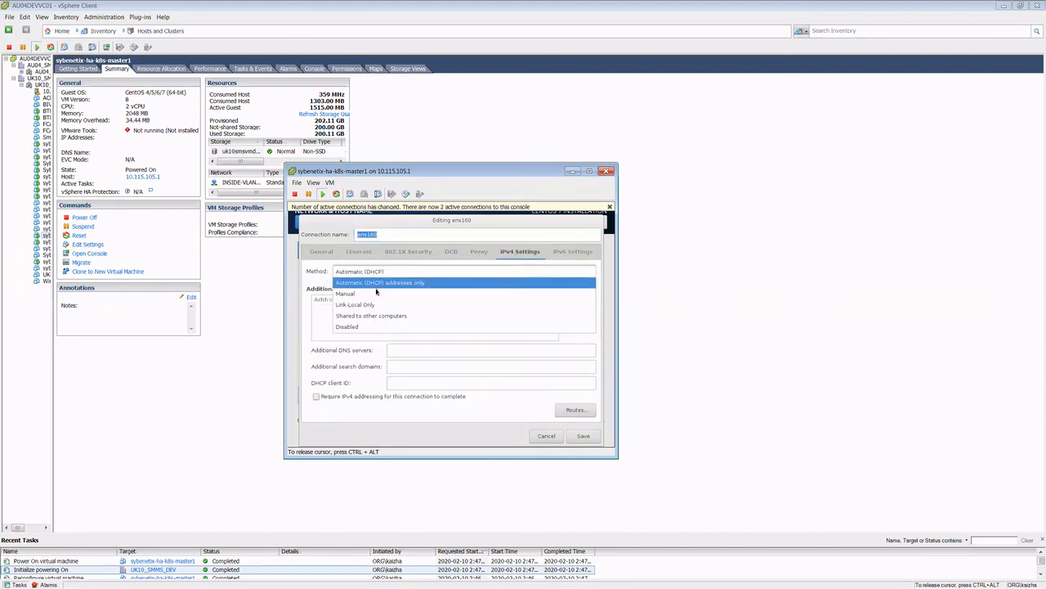
left_click(376, 292)
left_click(578, 301)
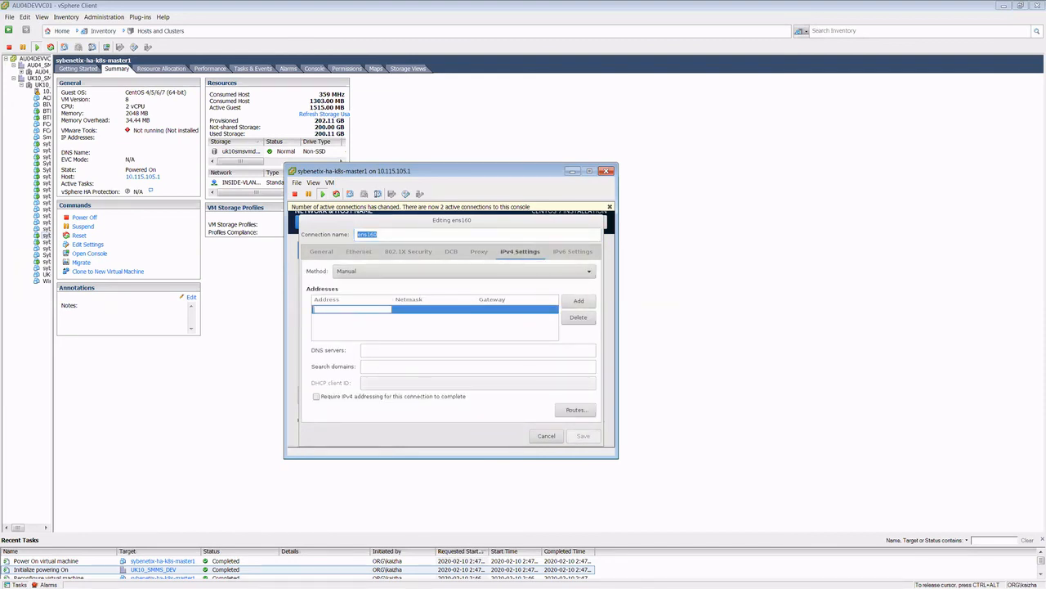
Step: Switch to Visual Studio Code to look up ha-master1's IP address, move its window aside and return to the address entry
key("alt+Tab")
key("alt+Tab")
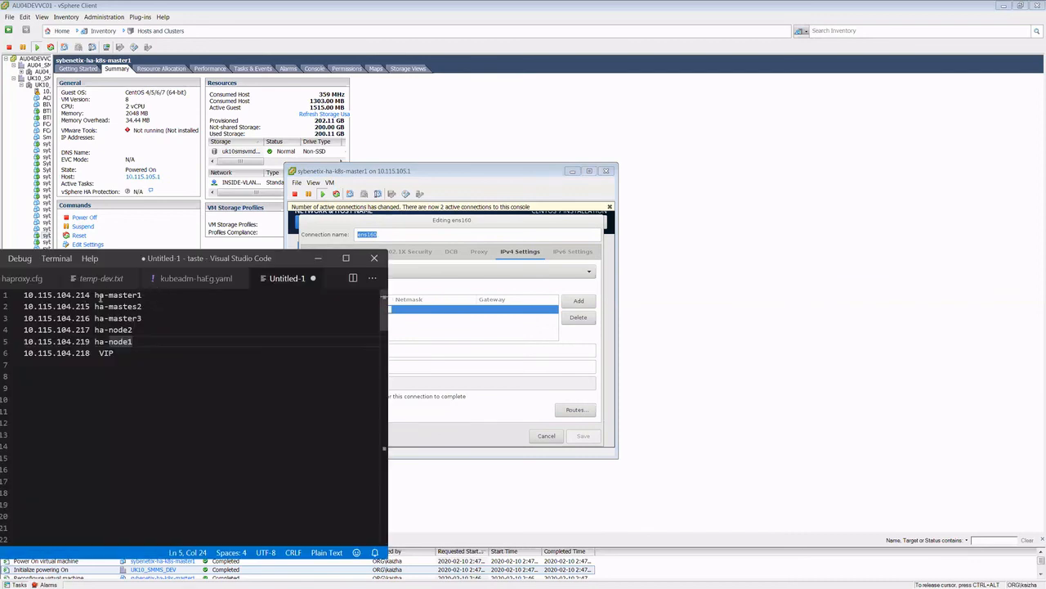
left_click_drag(251, 262, 0, 249)
left_click(338, 313)
Step: Enter address 10.115.104.214, netmask 24 and gateway 10.115.104.244, leave the DNS servers empty, and save the ens160 connection
type("10.115.10")
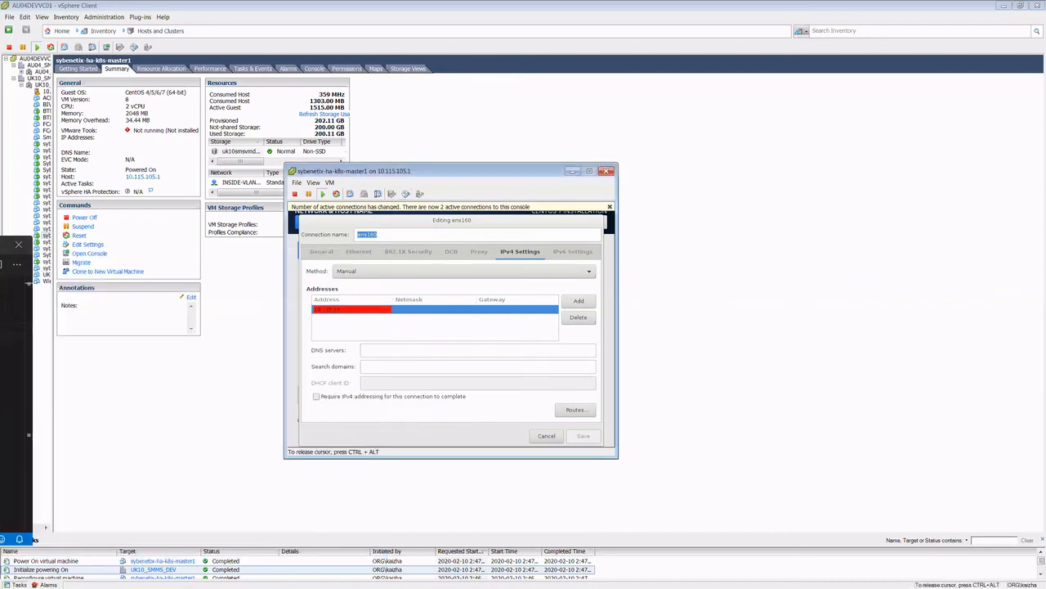
type("4.214")
key("Tab")
type("24")
key("Tab")
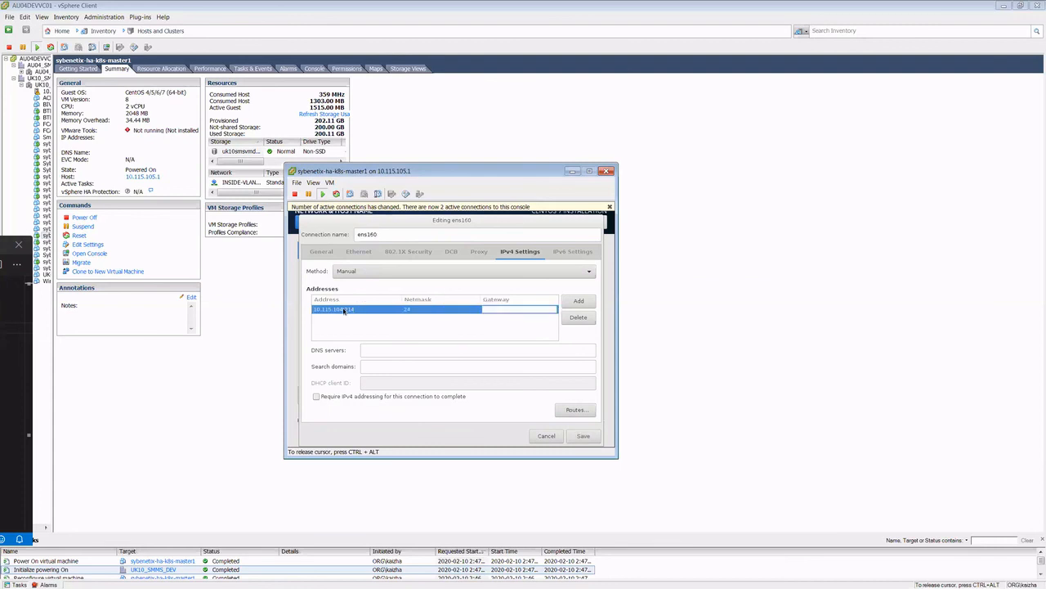
type("10.115.104.244")
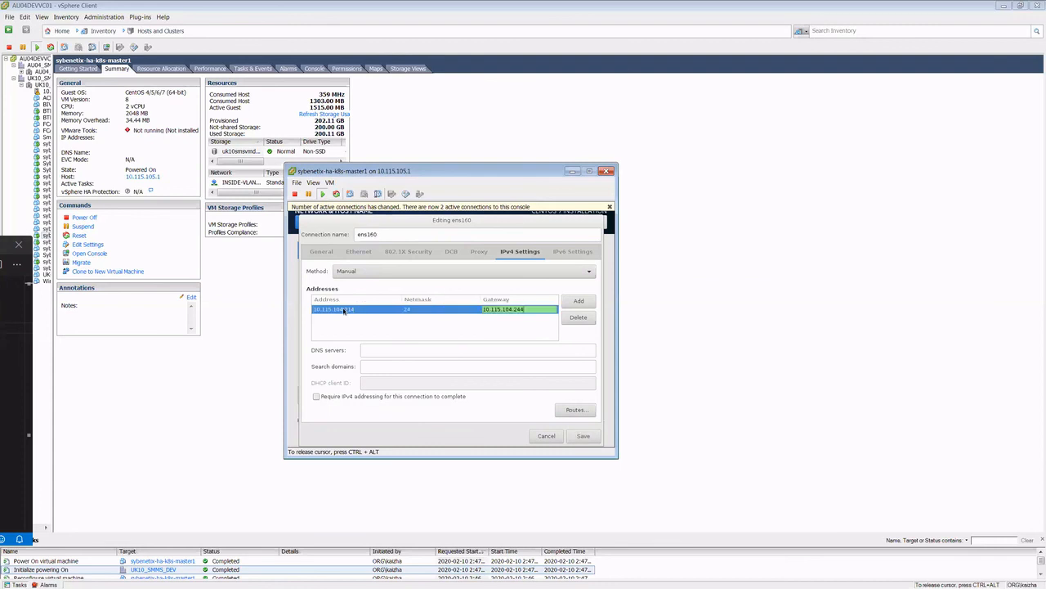
left_click(430, 349)
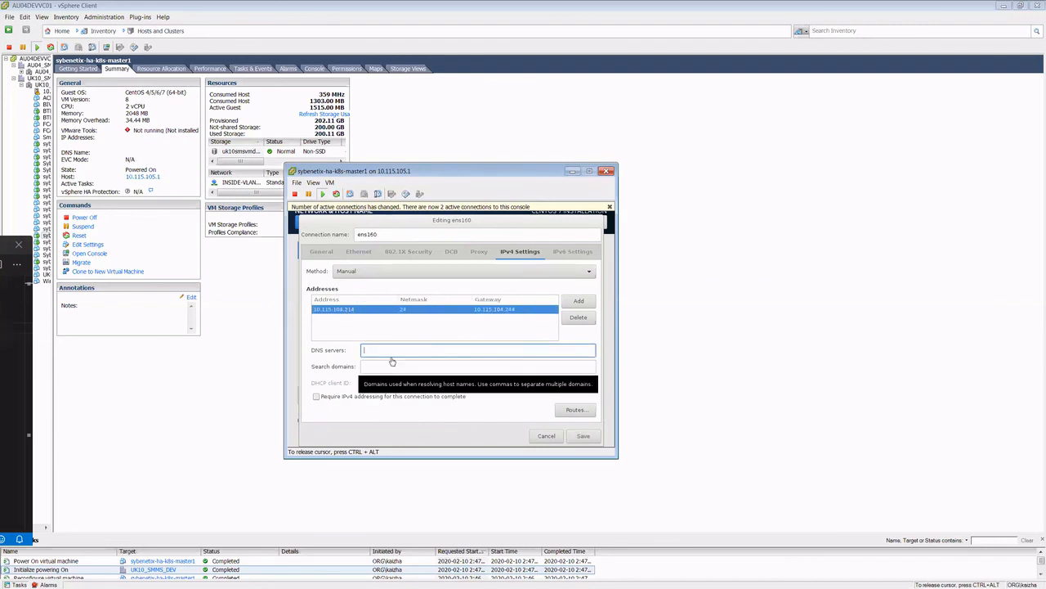
left_click(584, 435)
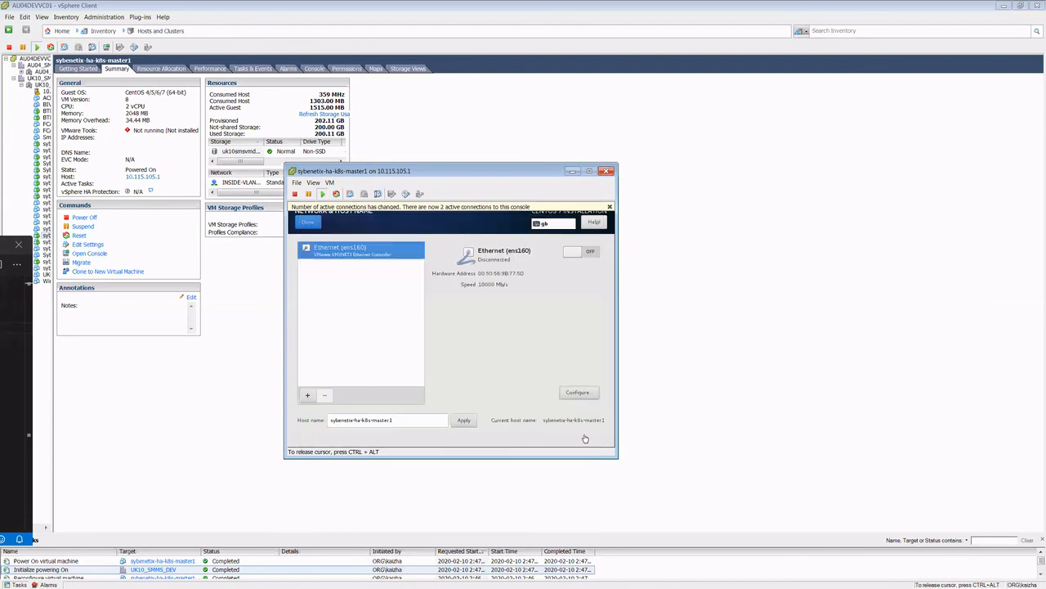
Step: Return to the installation summary, begin the CentOS installation and release the cursor from the console
left_click(309, 218)
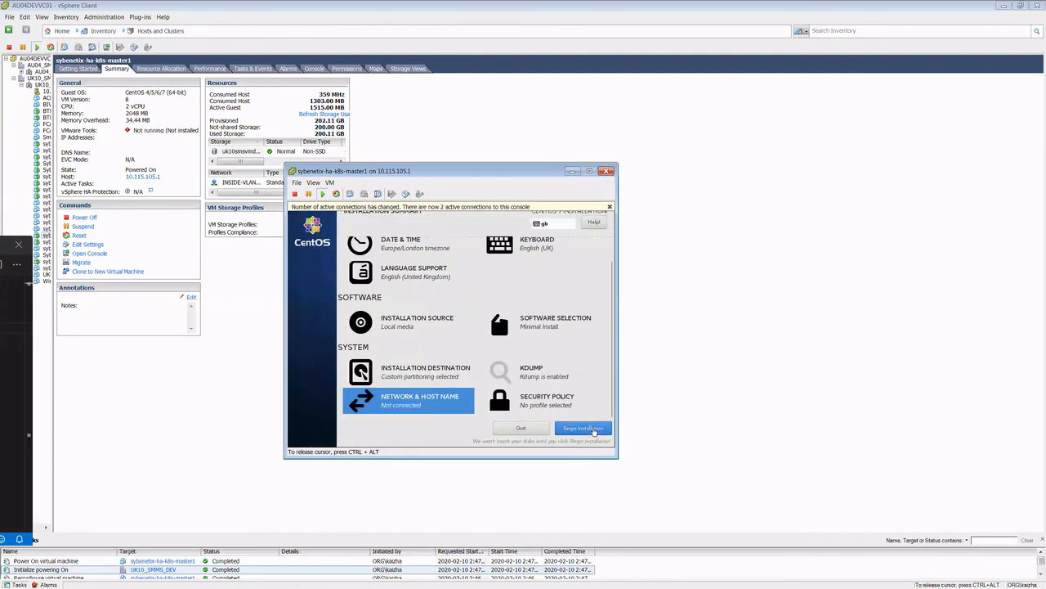
left_click(573, 428)
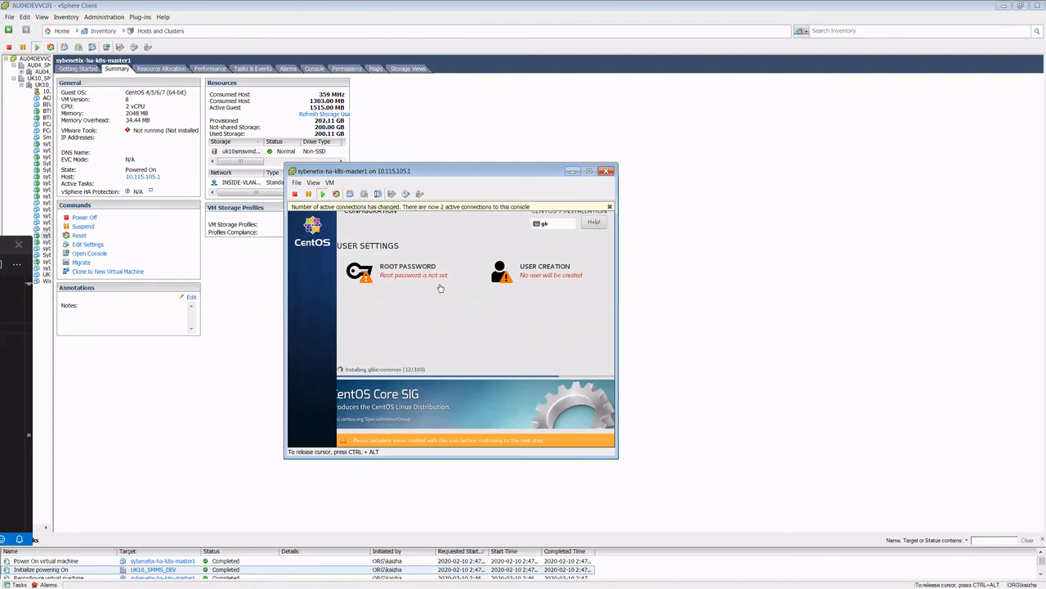
key("ctrl+alt")
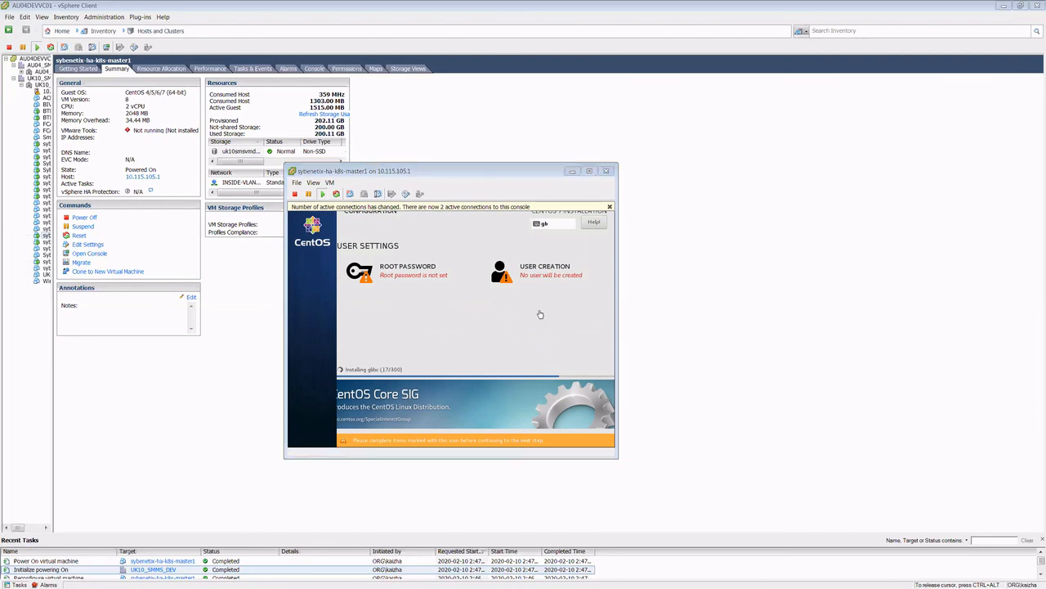